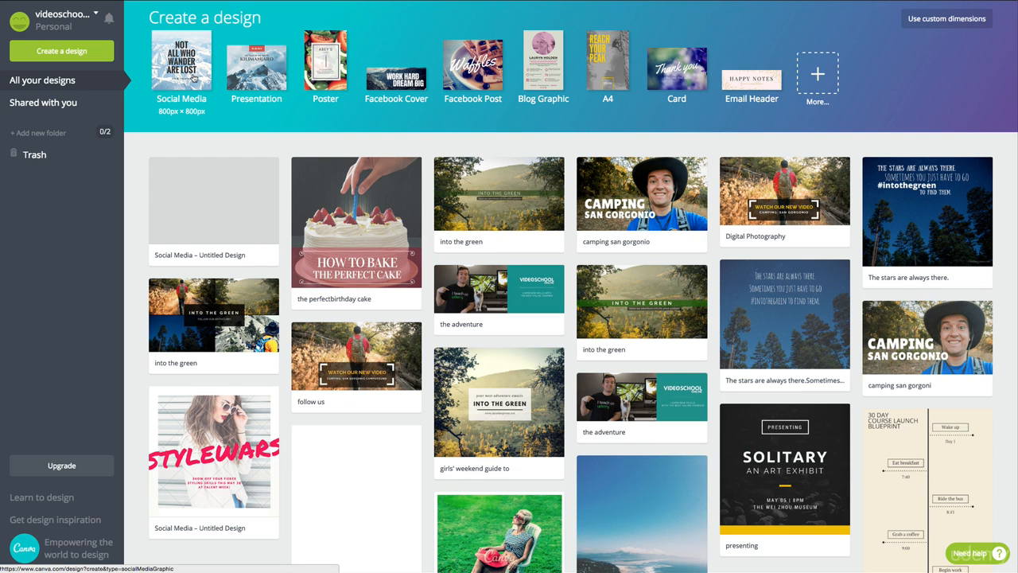
Create a new Social Media design and apply the "The Craft Workshop" layout with the dark wood background to it
click(180, 116)
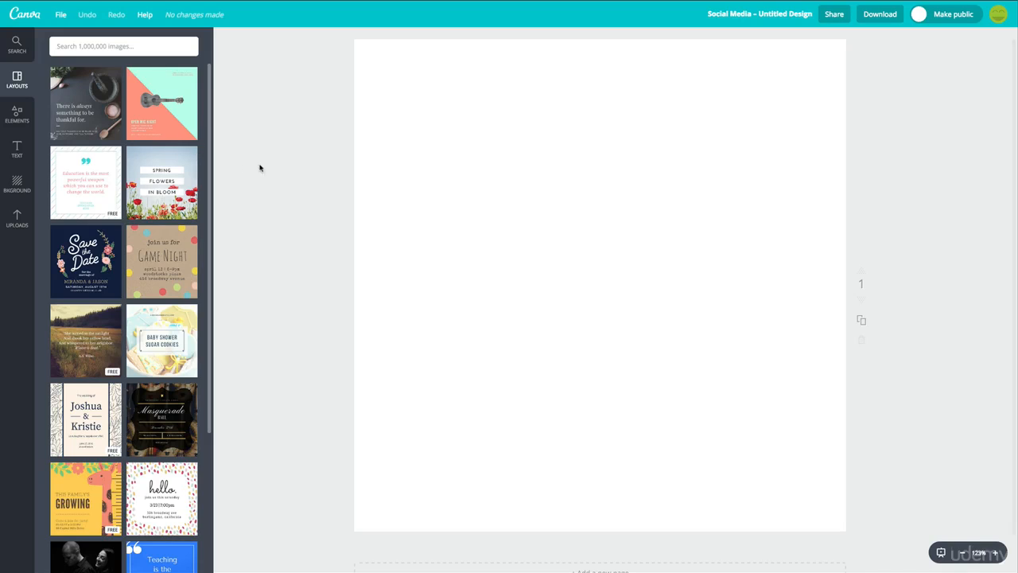
scroll(166, 199, down, 3)
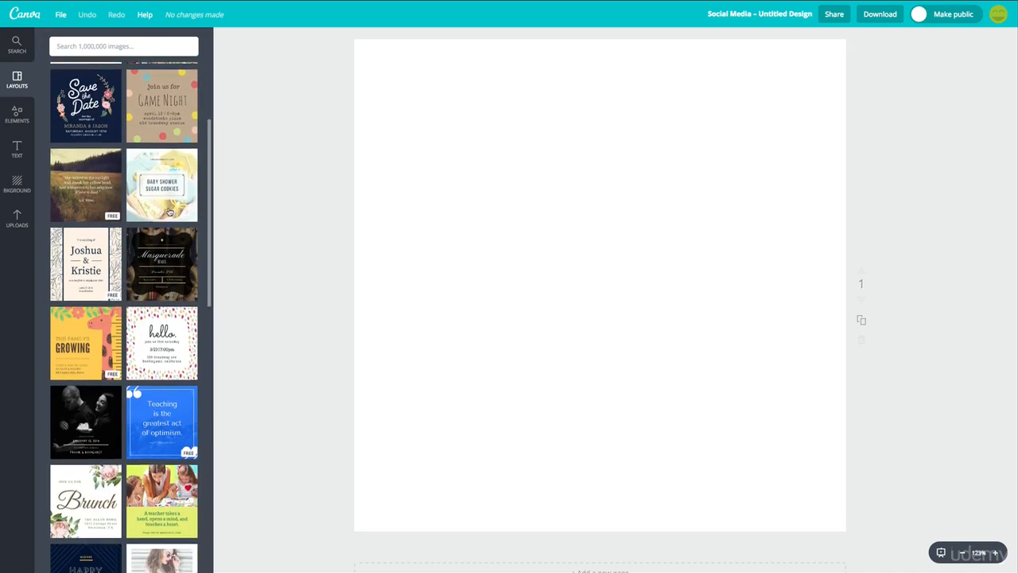
scroll(166, 199, down, 5)
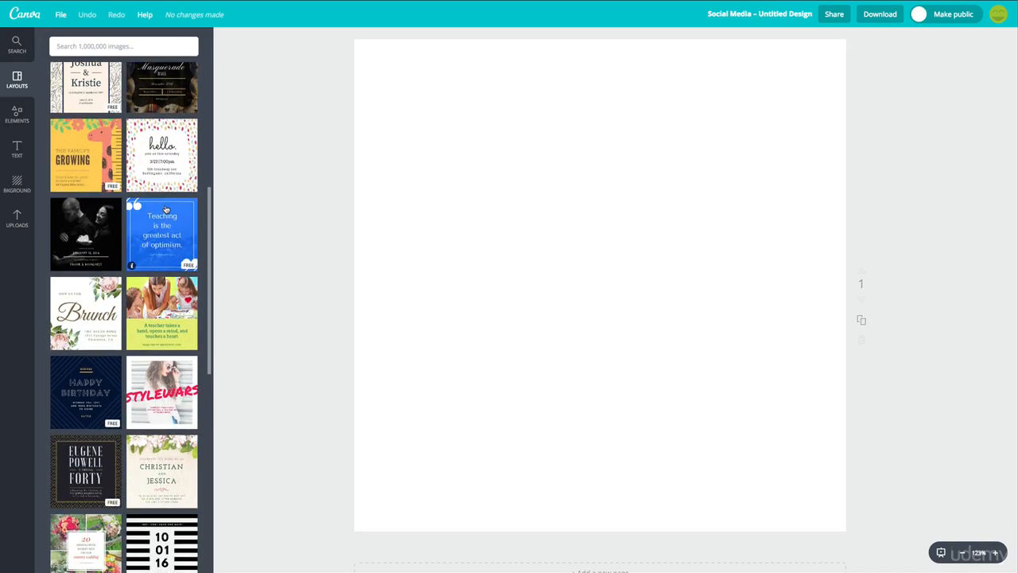
scroll(165, 209, down, 4)
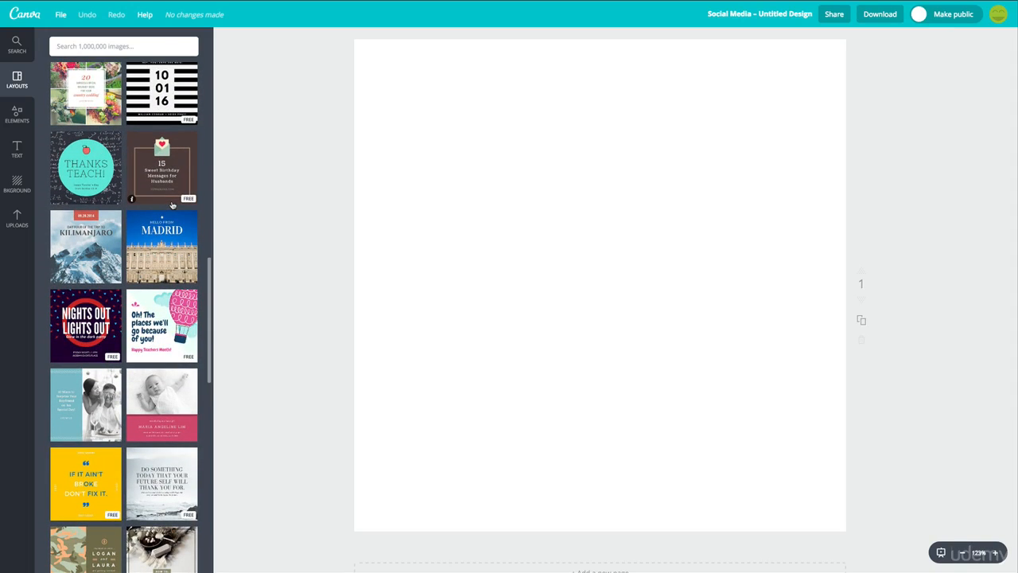
scroll(172, 205, down, 5)
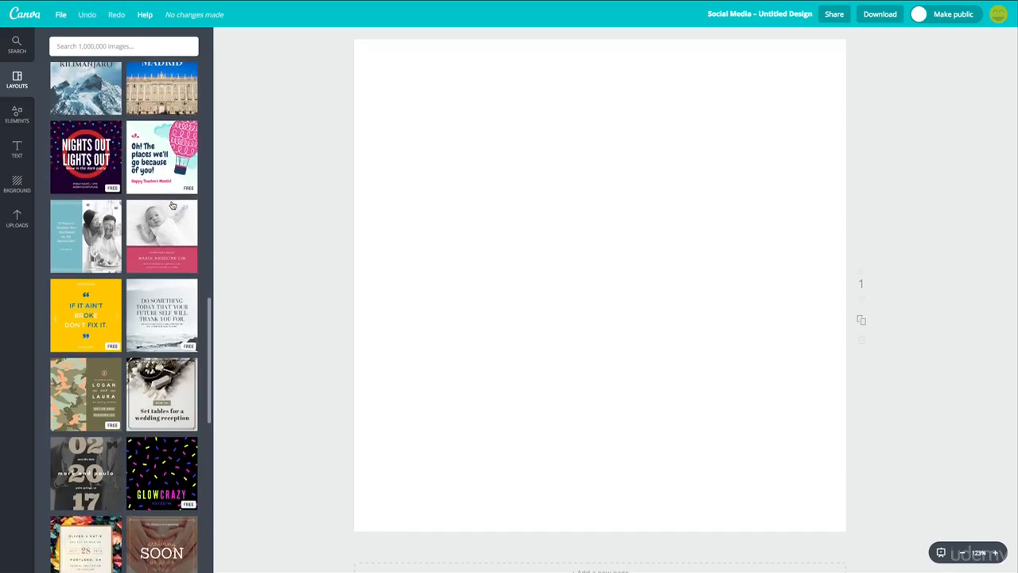
scroll(171, 204, down, 4)
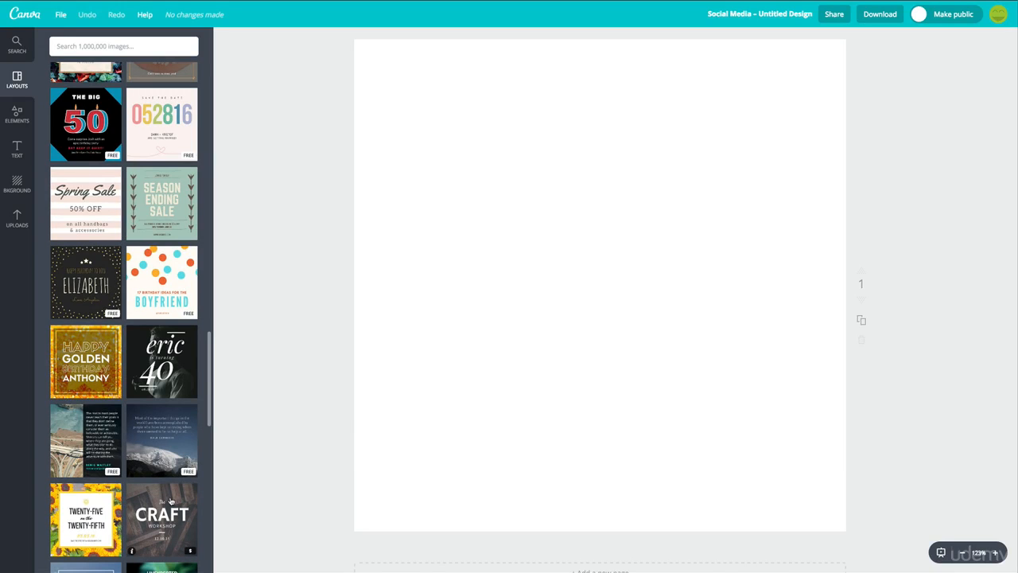
scroll(167, 493, down, 2)
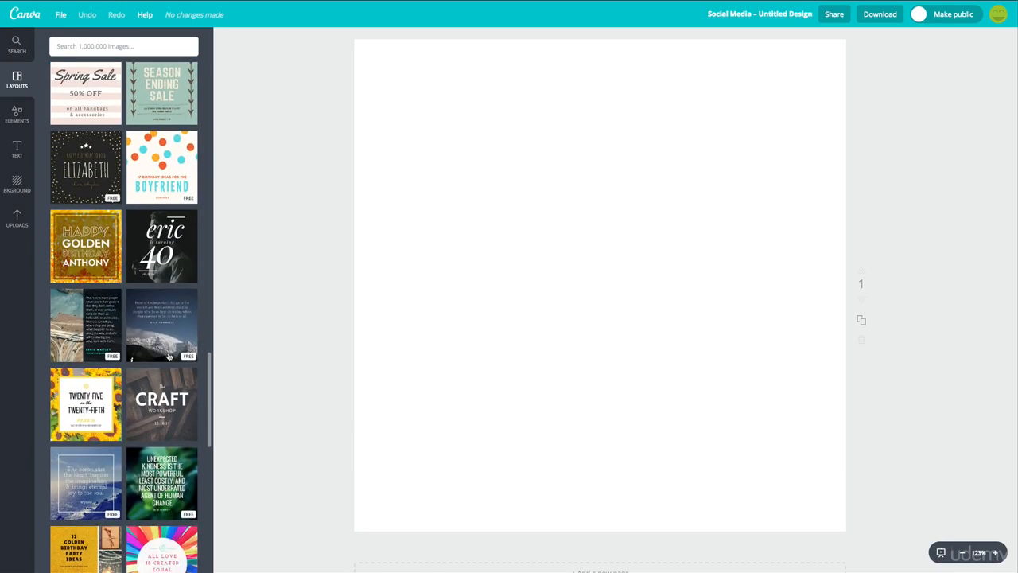
click(156, 389)
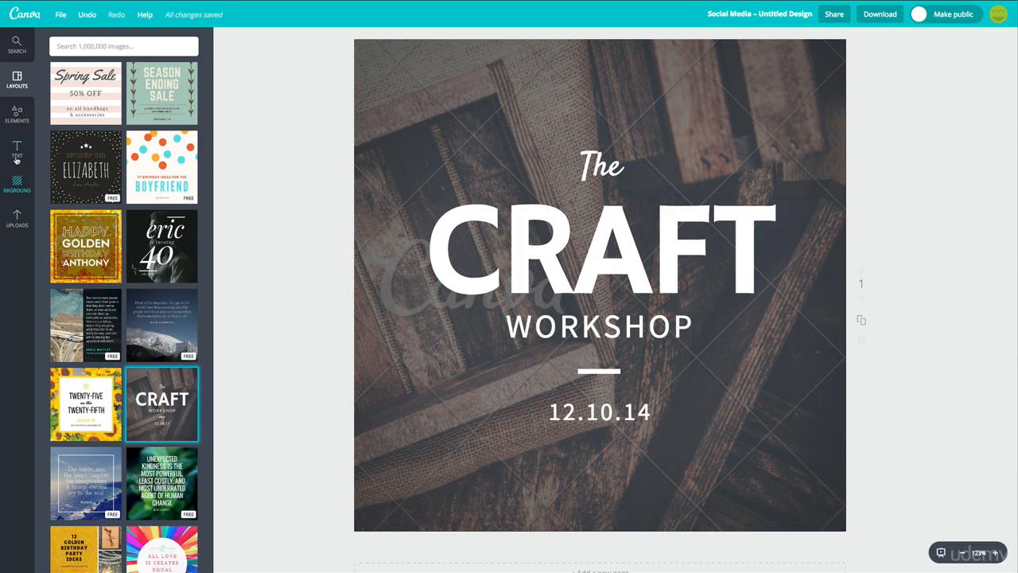
Search the image library for "cake" and set the photo of a hand placing a candle on a strawberry cake as the background
click(14, 119)
click(83, 45)
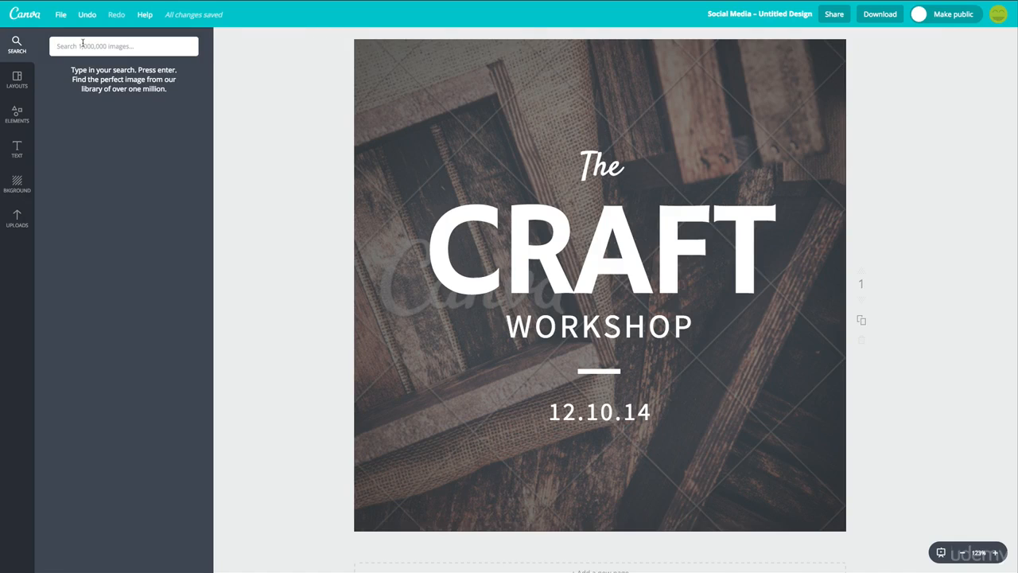
text(cake)
key(Return)
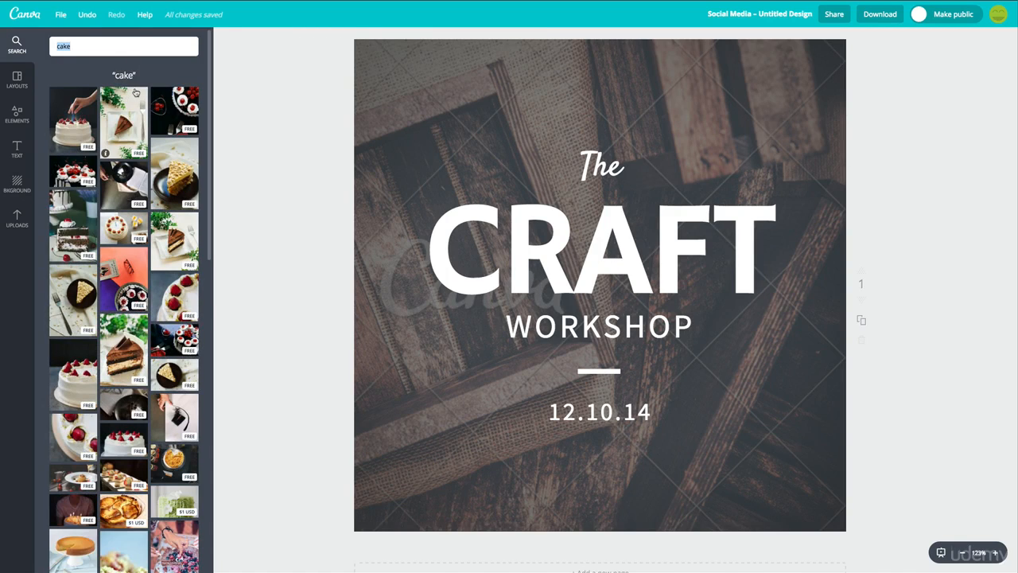
drag(63, 124, 565, 230)
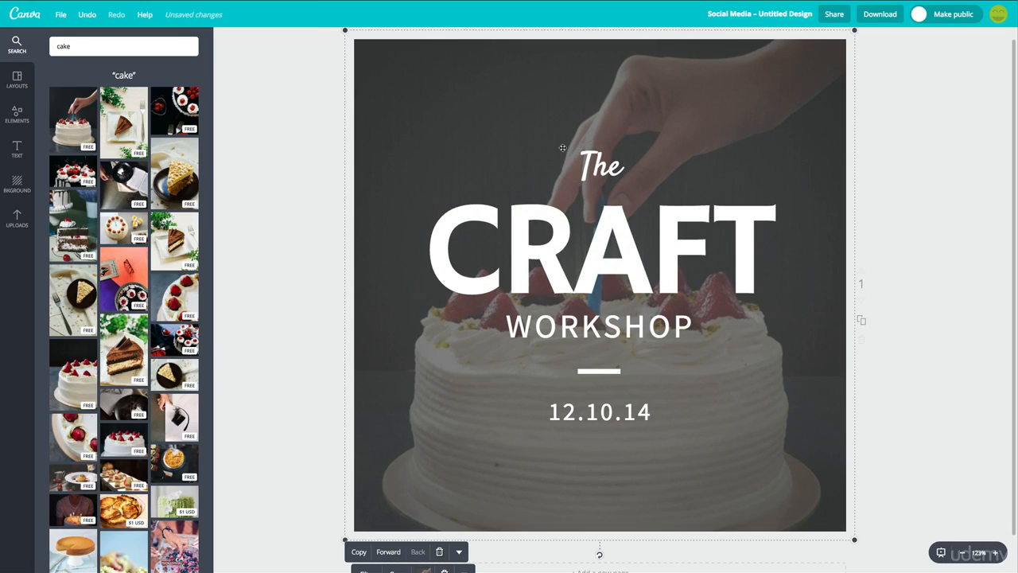
click(931, 124)
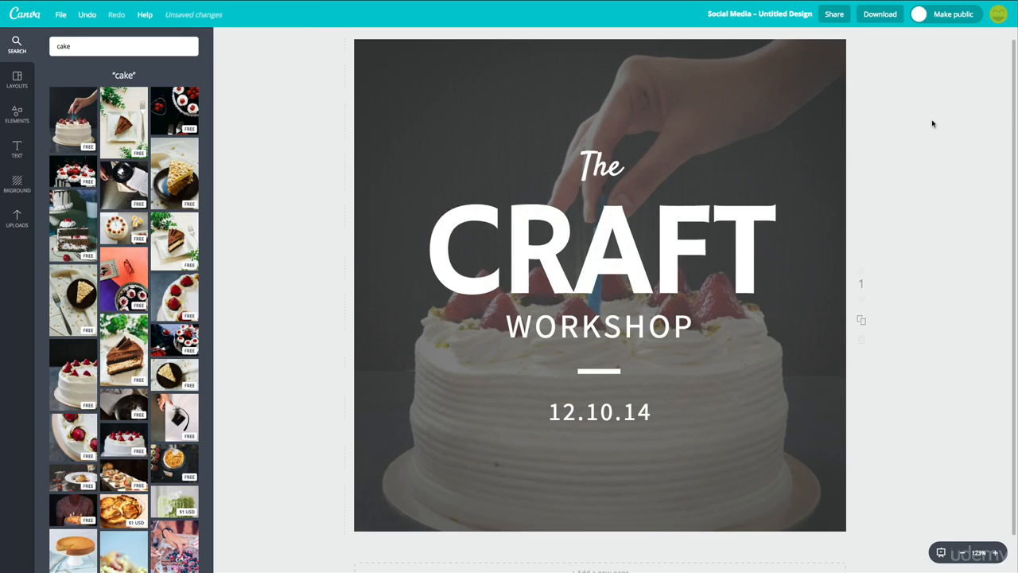
Replace the script heading "The" with "How to Bake"
double_click(608, 167)
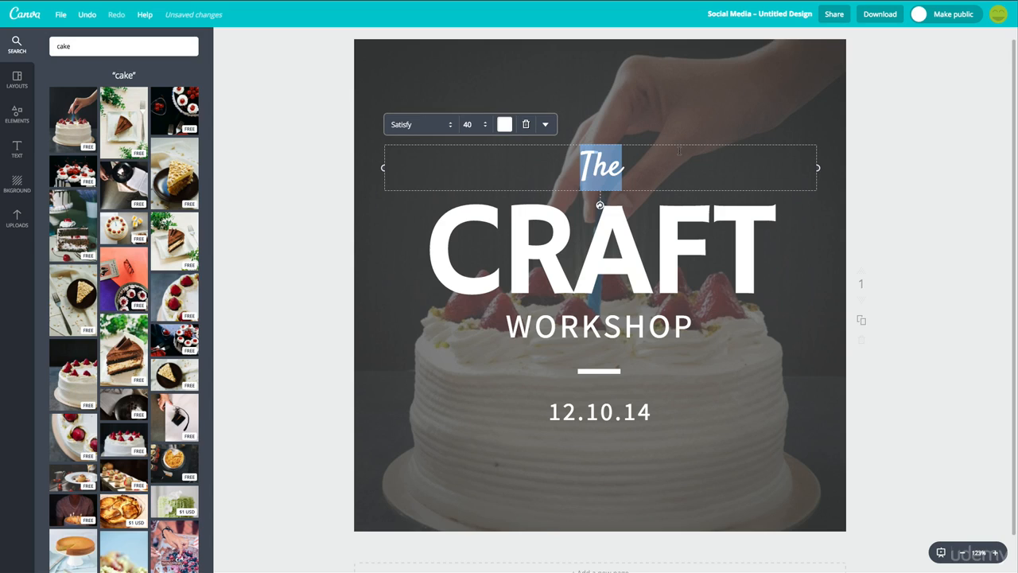
text(how)
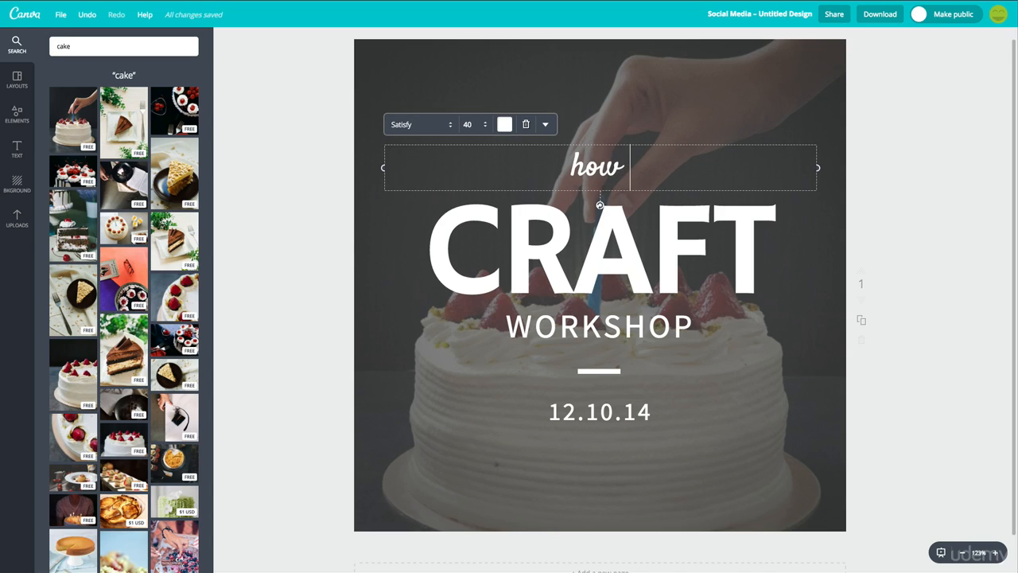
key(BackSpace)
key(BackSpace)
key(BackSpace)
text(How to bake)
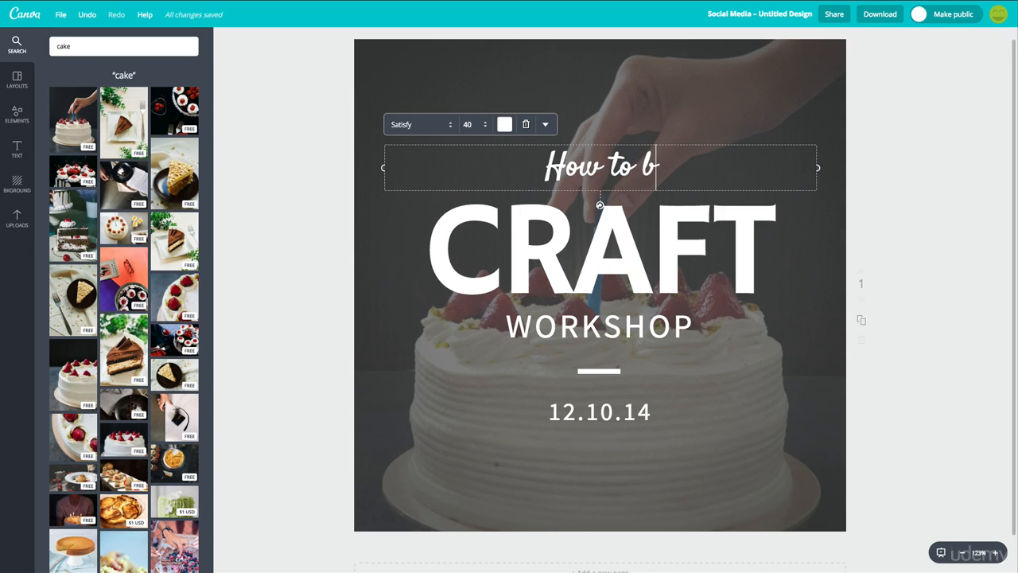
key(BackSpace)
key(BackSpace)
key(BackSpace)
key(BackSpace)
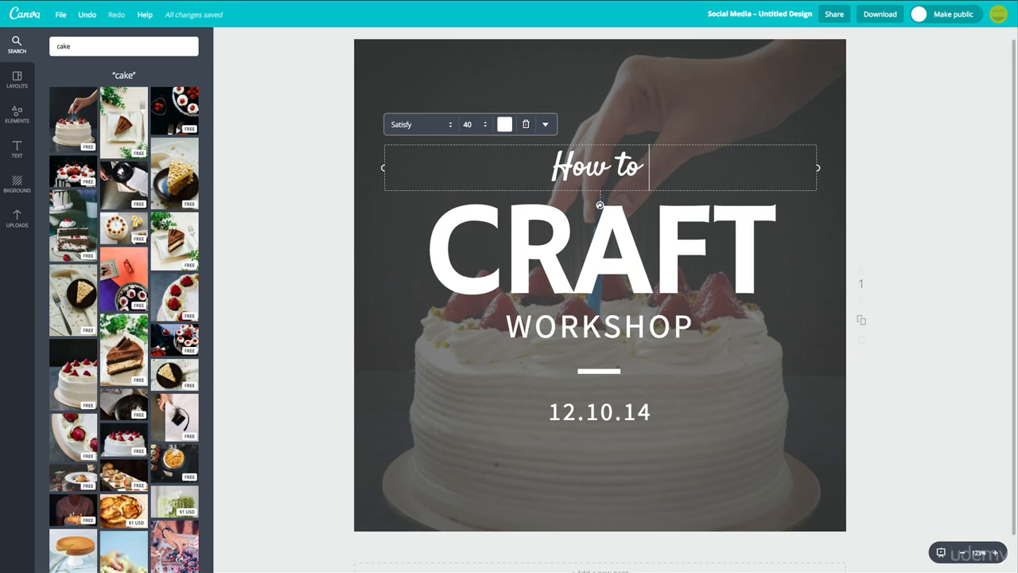
text(Bake)
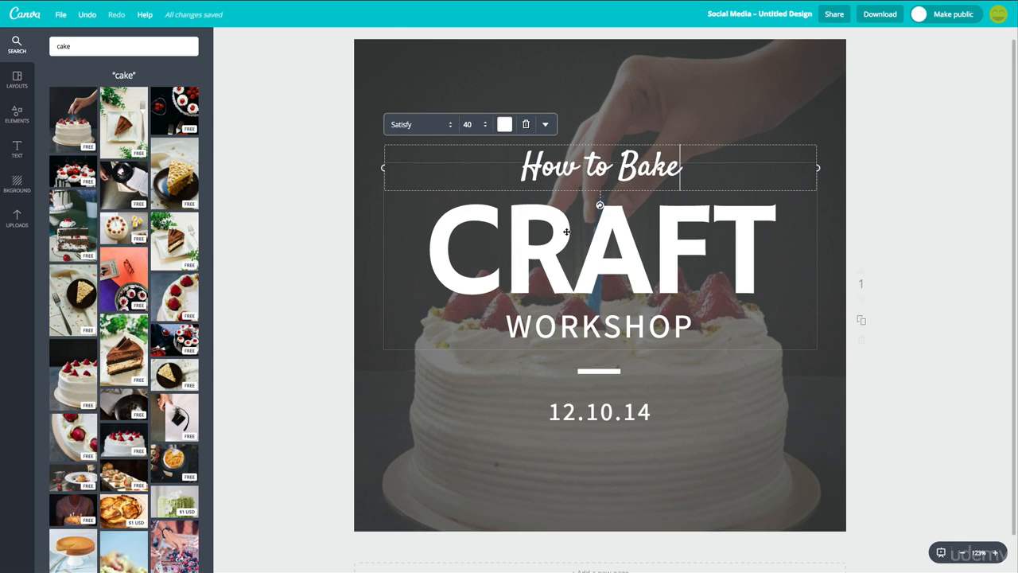
Replace the large title "CRAFT" with "THE PERFECT"
click(646, 225)
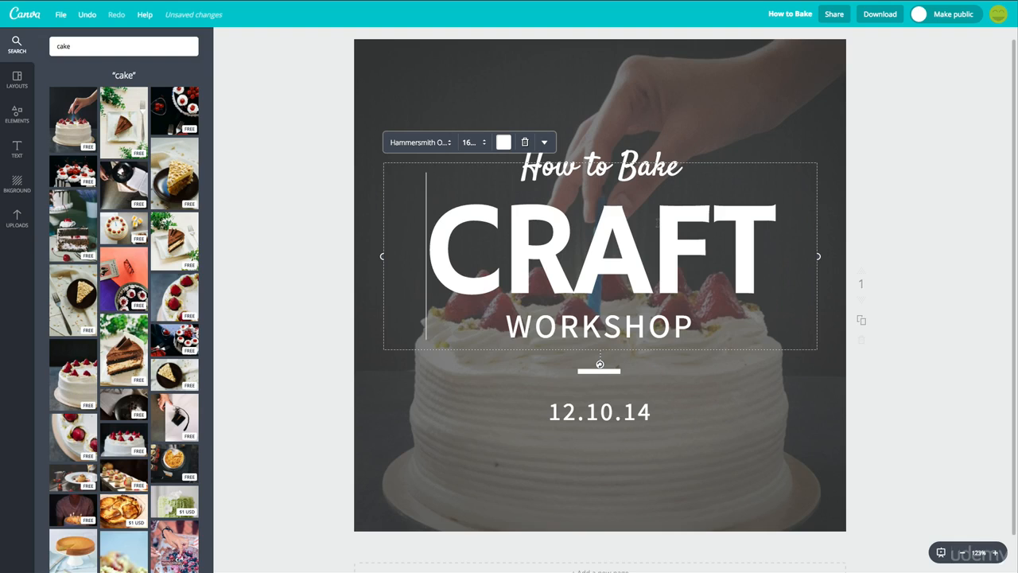
text(THE)
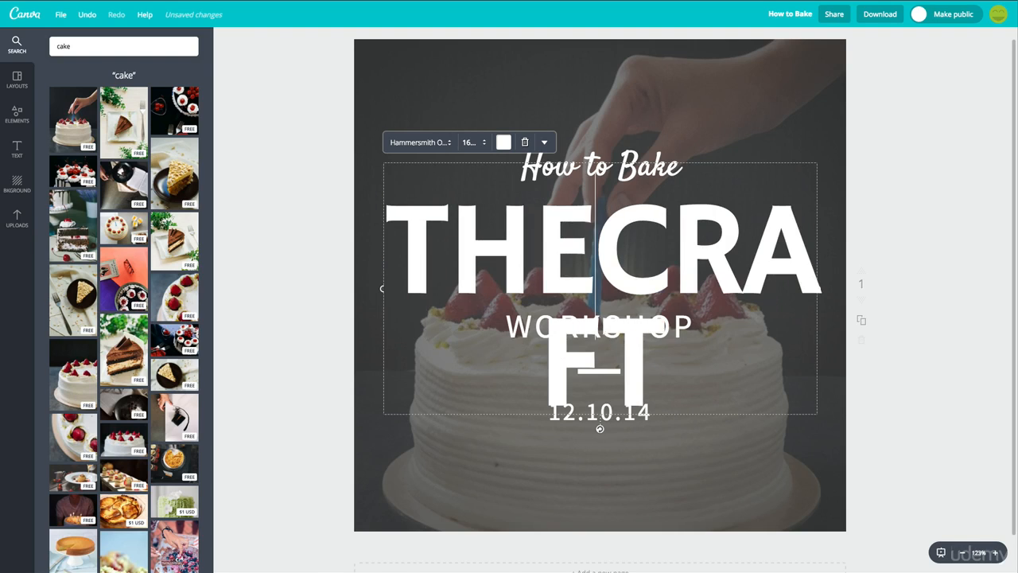
key(shift+End)
text(PERFECT)
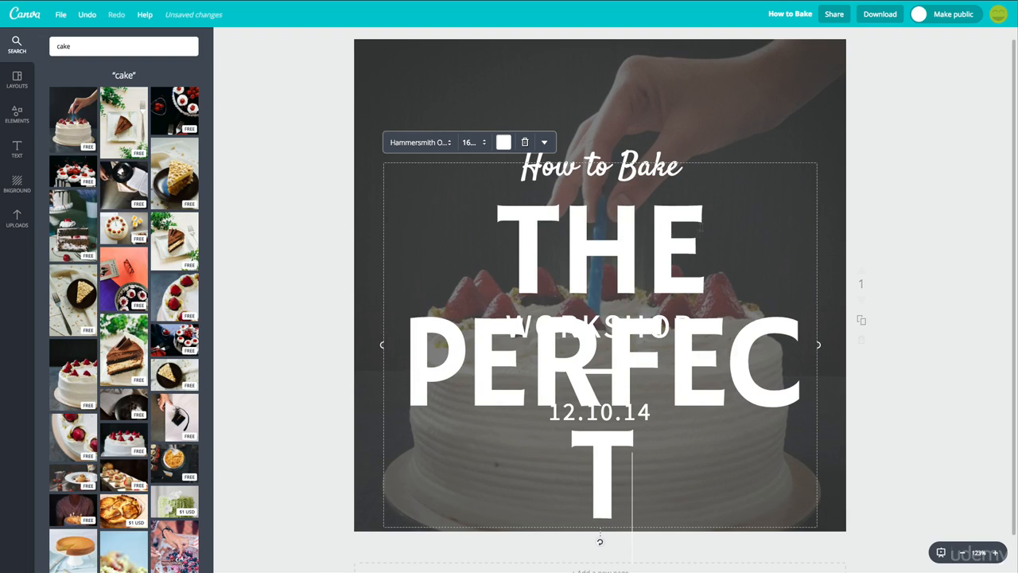
Set the font size of "THE PERFECT" to 80 and move the title slightly down, just beneath "How to Bake"
key(ctrl+a)
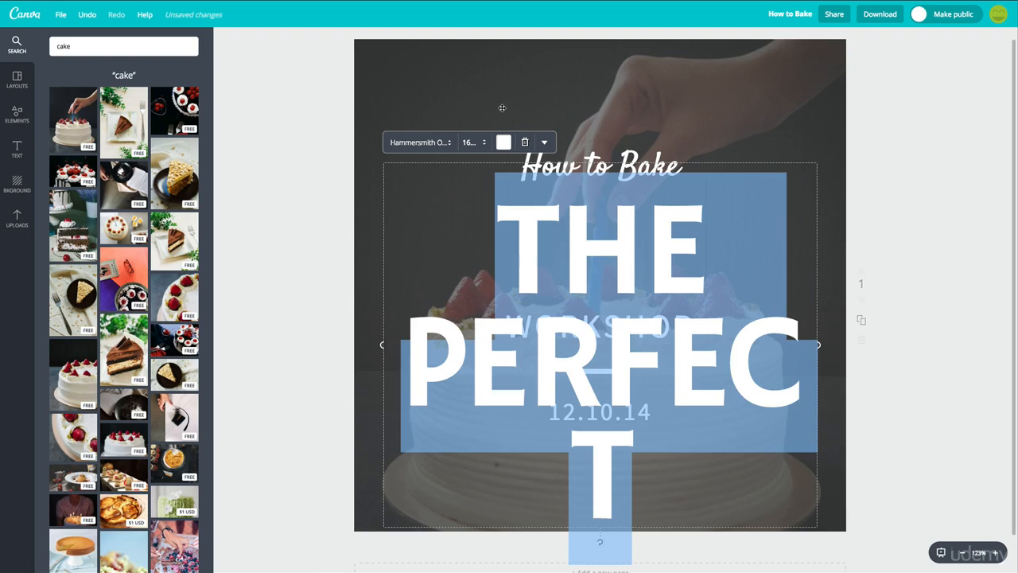
click(485, 142)
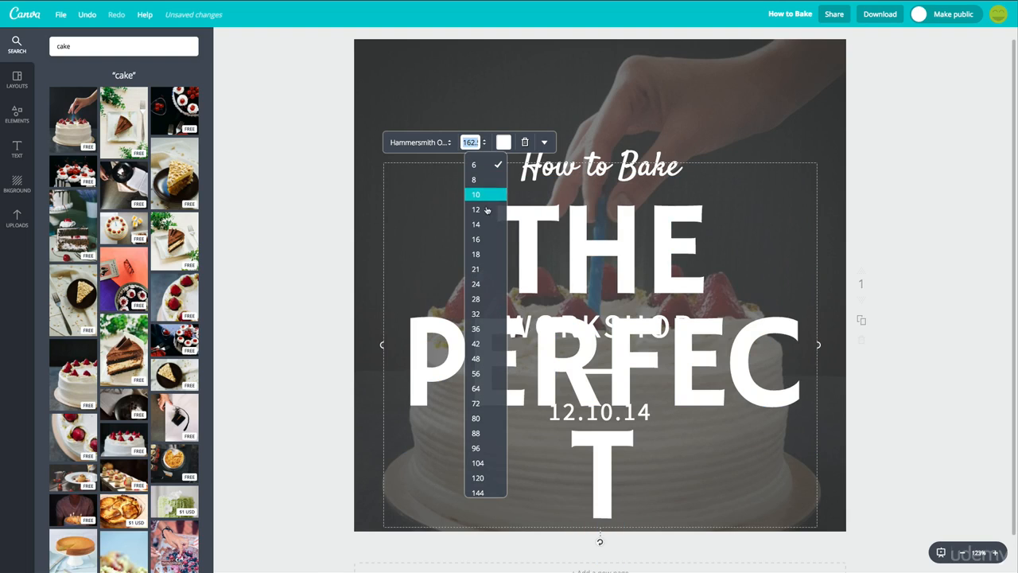
click(474, 358)
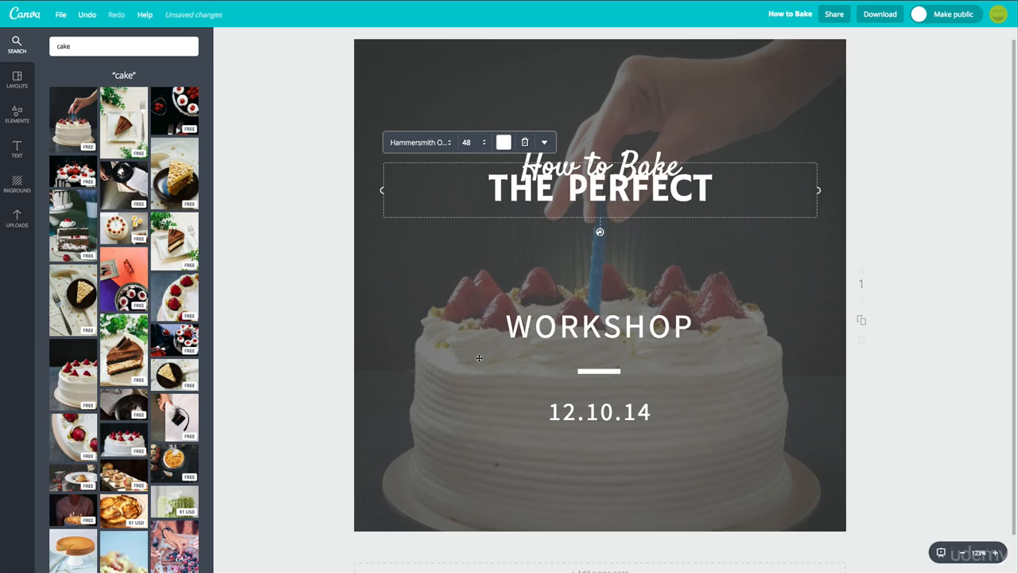
click(481, 143)
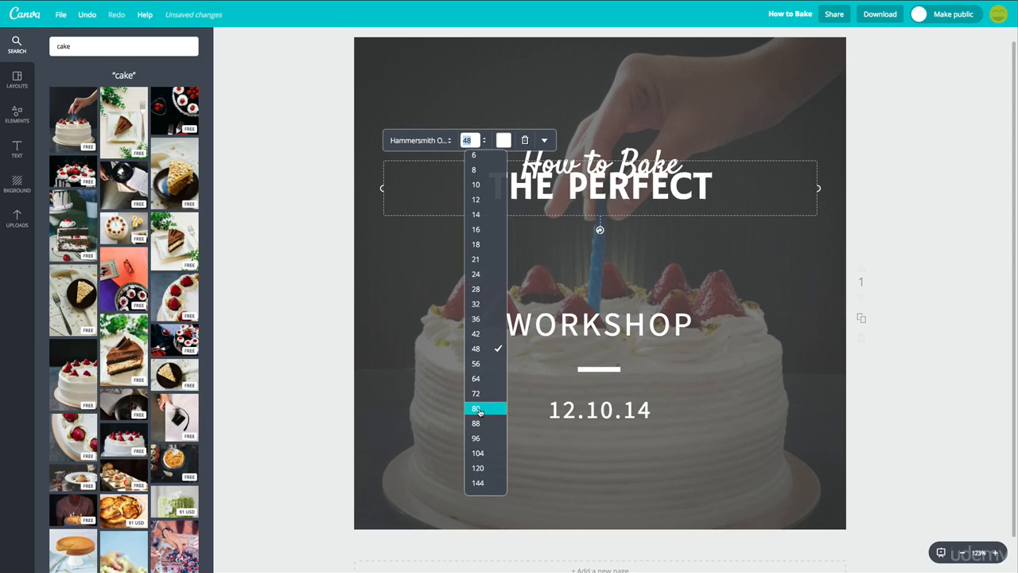
click(480, 414)
click(282, 196)
drag(619, 216, 620, 229)
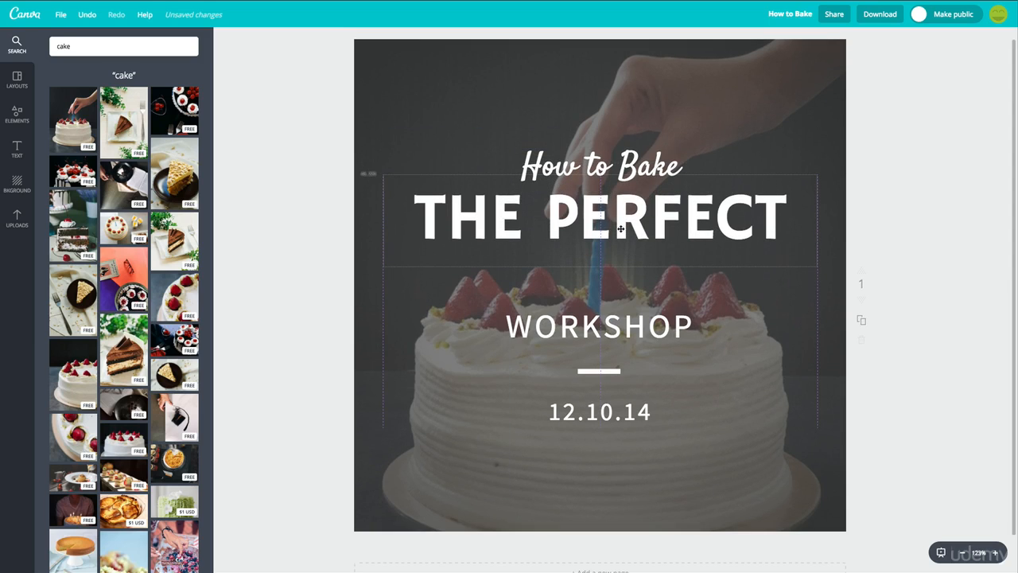
Replace "WORKSHOP" with "BIRTHDAY CAKE" and move that line up directly beneath "THE PERFECT"
double_click(590, 323)
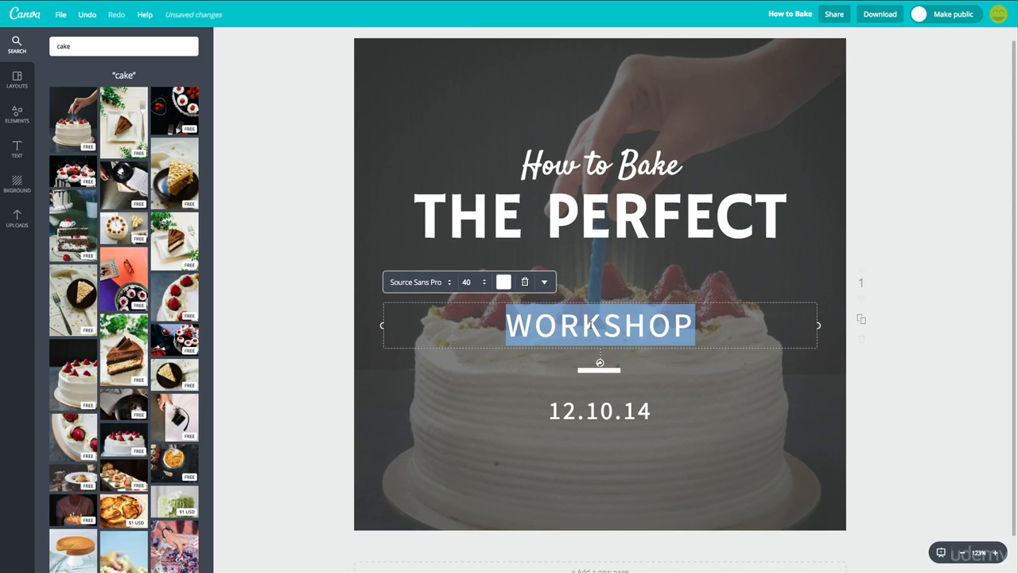
text(BIRTHDAY )
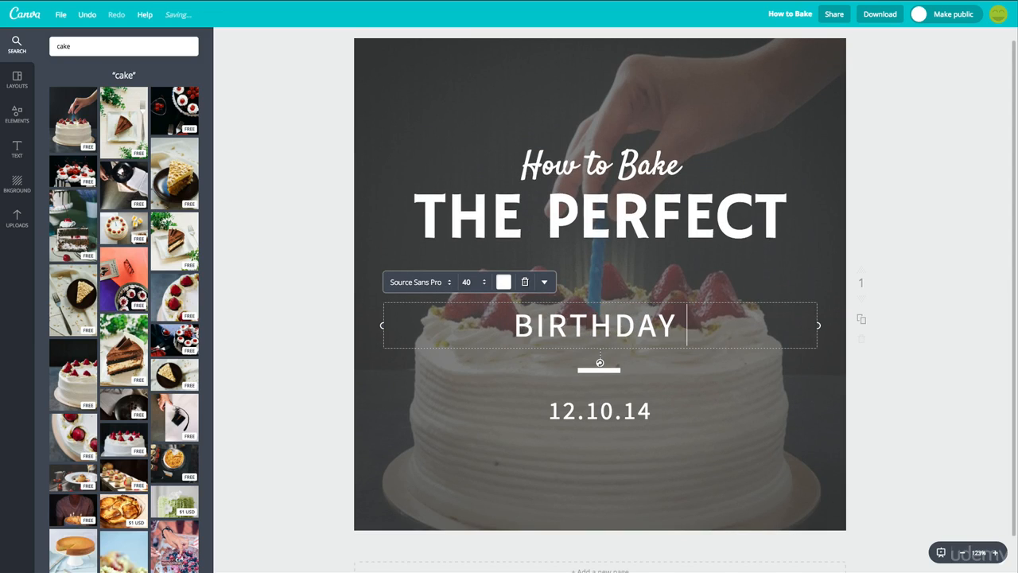
text(CAKE)
click(307, 257)
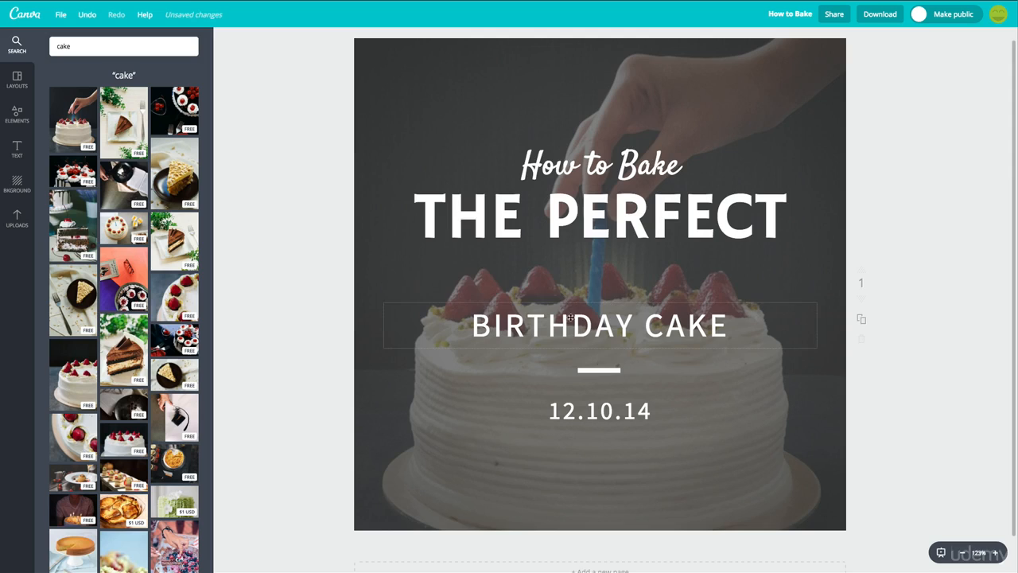
drag(575, 318, 575, 262)
scroll(575, 263, down, 1)
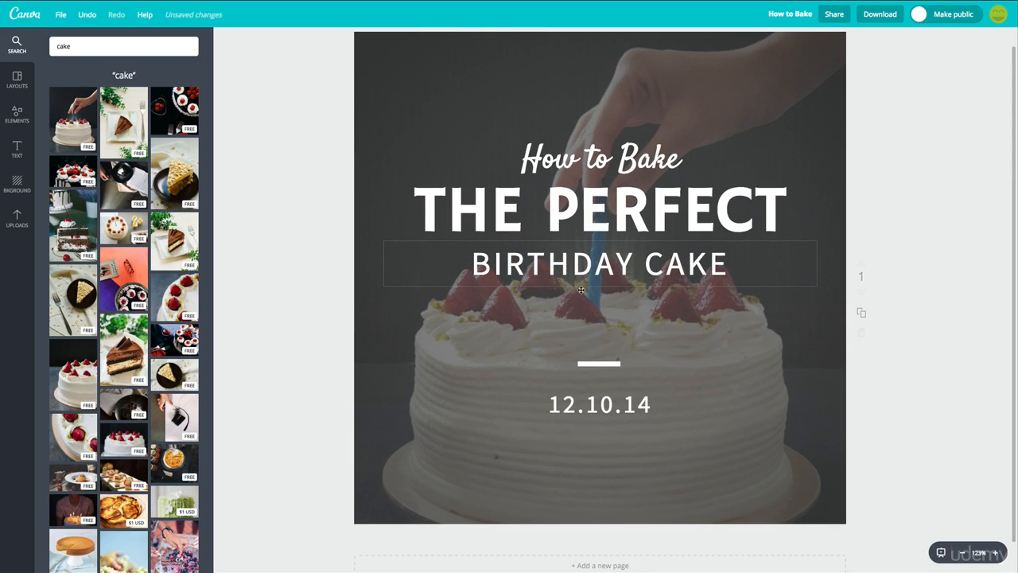
Adjust the brightness and contrast of the cake background photo in its filter settings
click(468, 109)
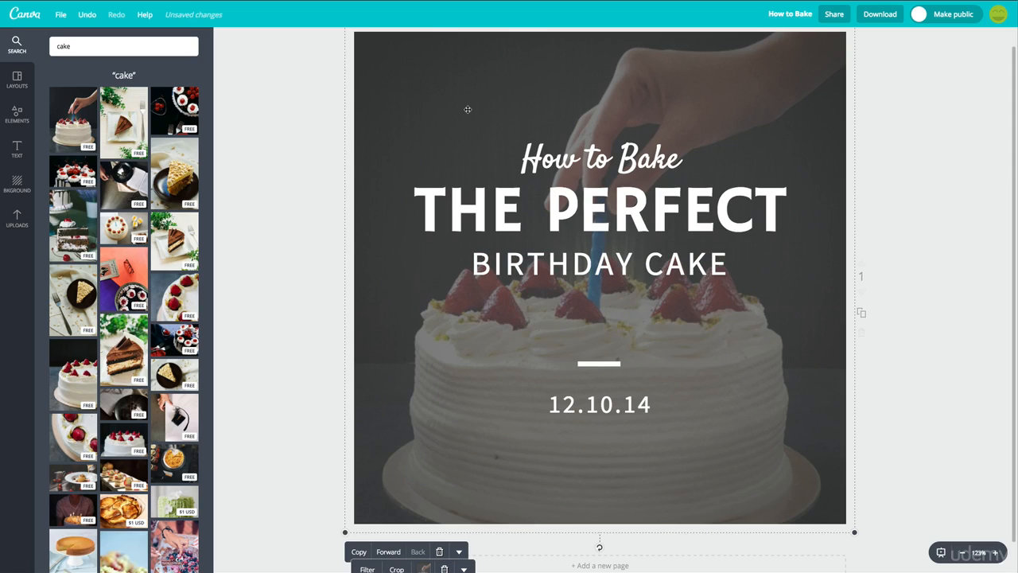
click(962, 552)
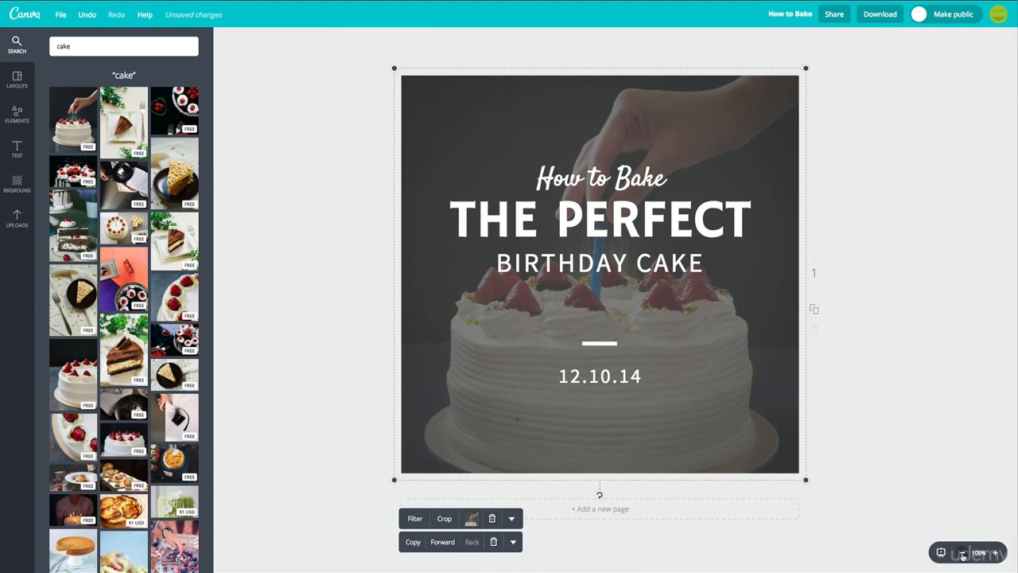
click(946, 335)
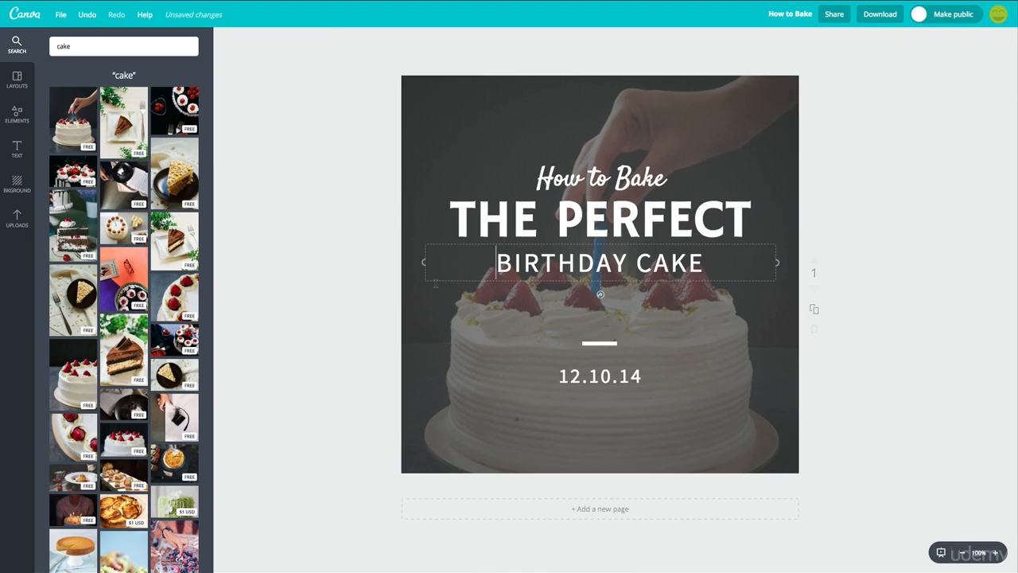
click(435, 297)
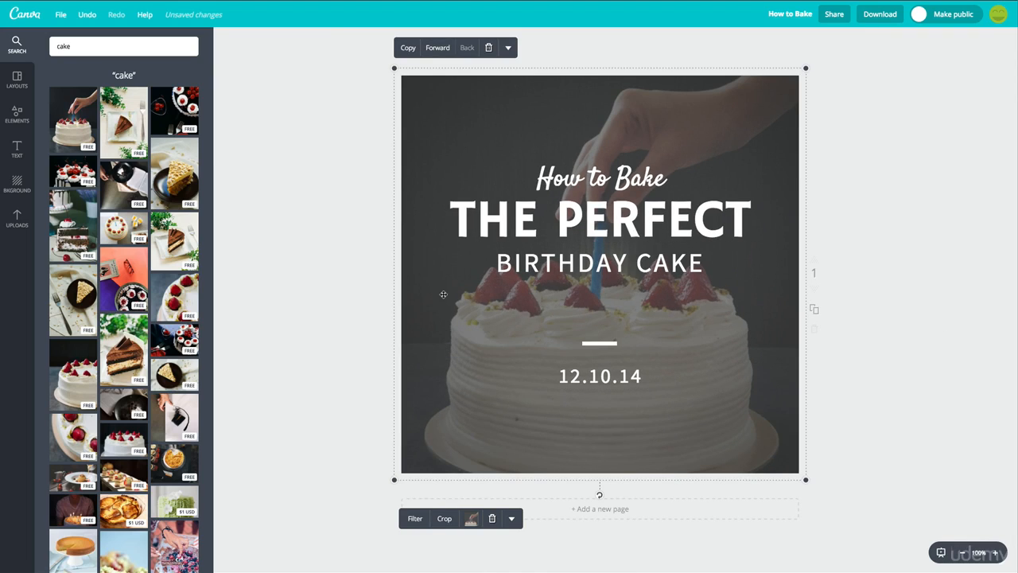
click(415, 519)
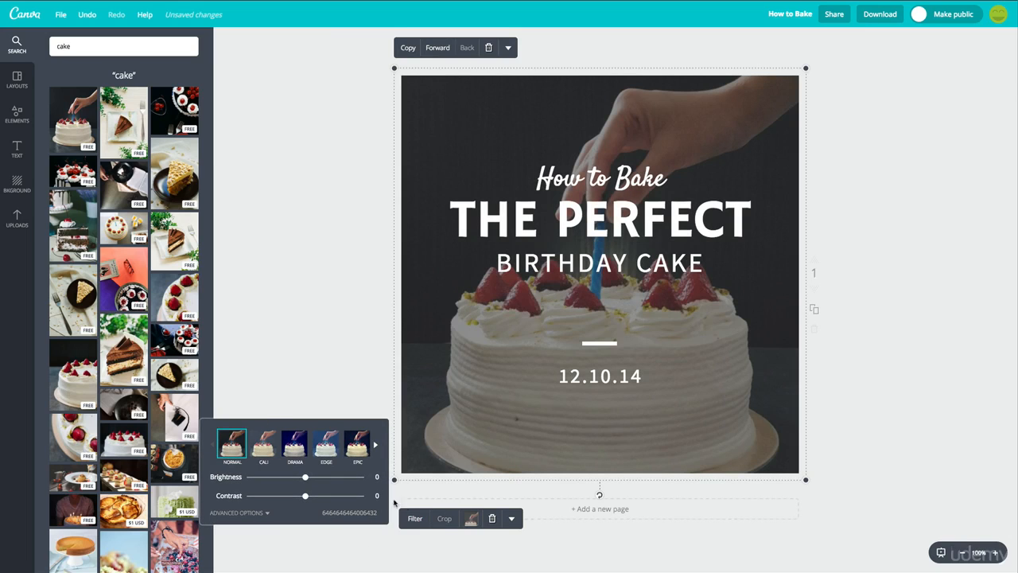
drag(305, 478, 322, 499)
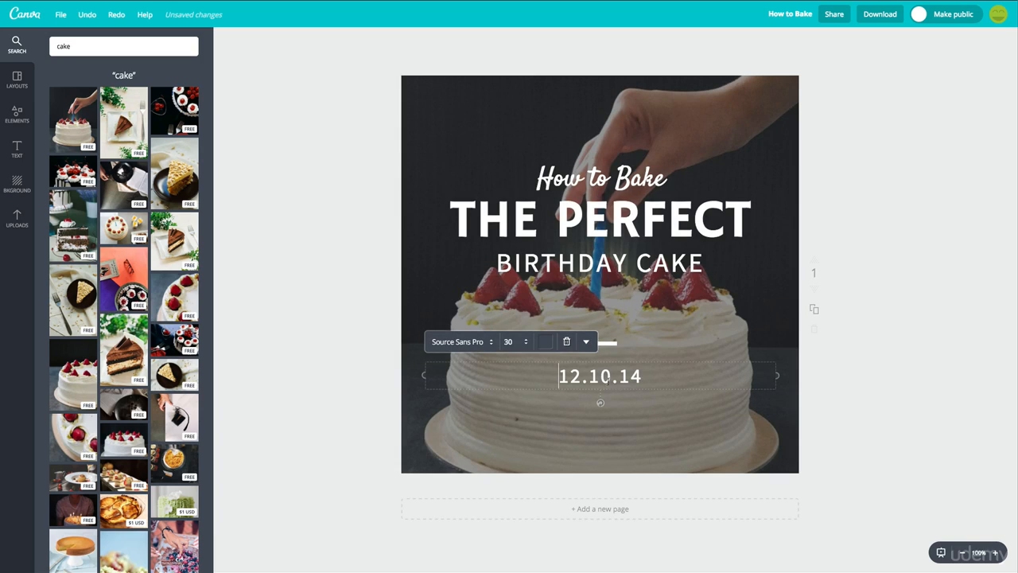
Delete the date "12.10.14" and the short white divider line above it
click(605, 380)
click(567, 342)
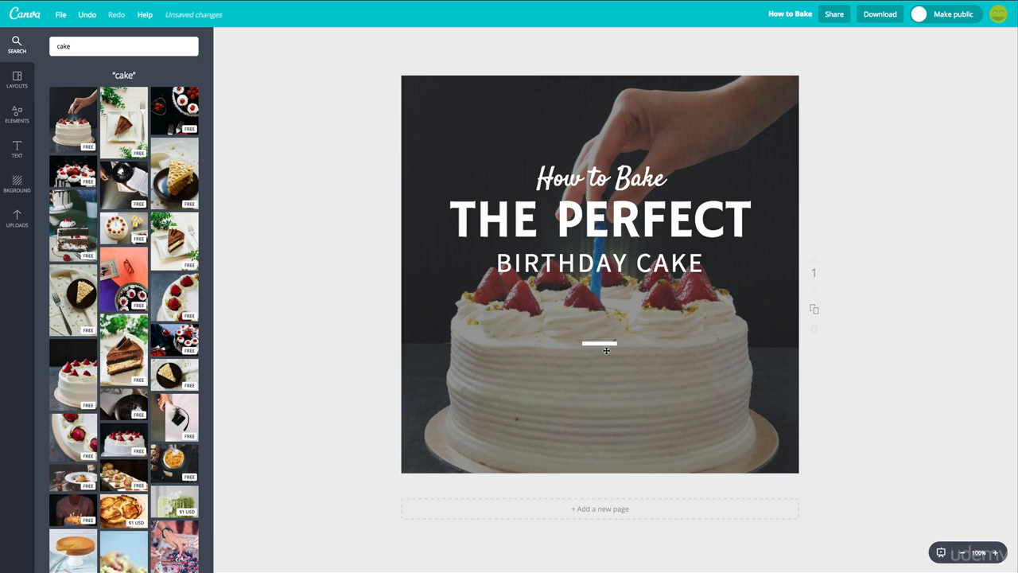
click(610, 343)
click(680, 321)
Move "BIRTHDAY CAKE", "THE PERFECT" and "How to Bake" down onto the lower half of the cake, keeping their stacked order
drag(647, 263, 643, 427)
drag(610, 205, 607, 378)
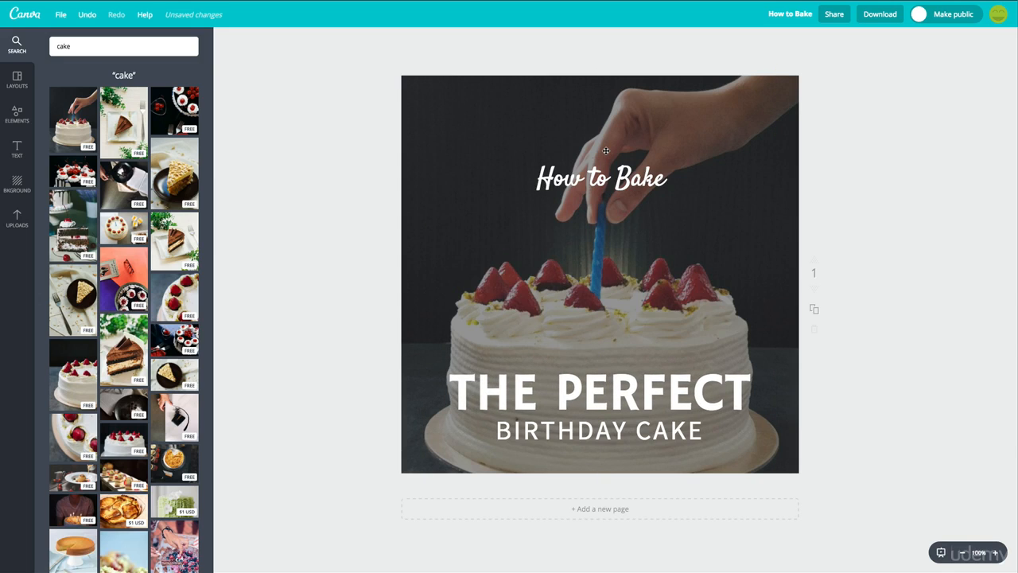
drag(607, 172, 602, 344)
Reposition the cake photo slightly upward within its crop frame and apply the crop
click(687, 219)
double_click(687, 219)
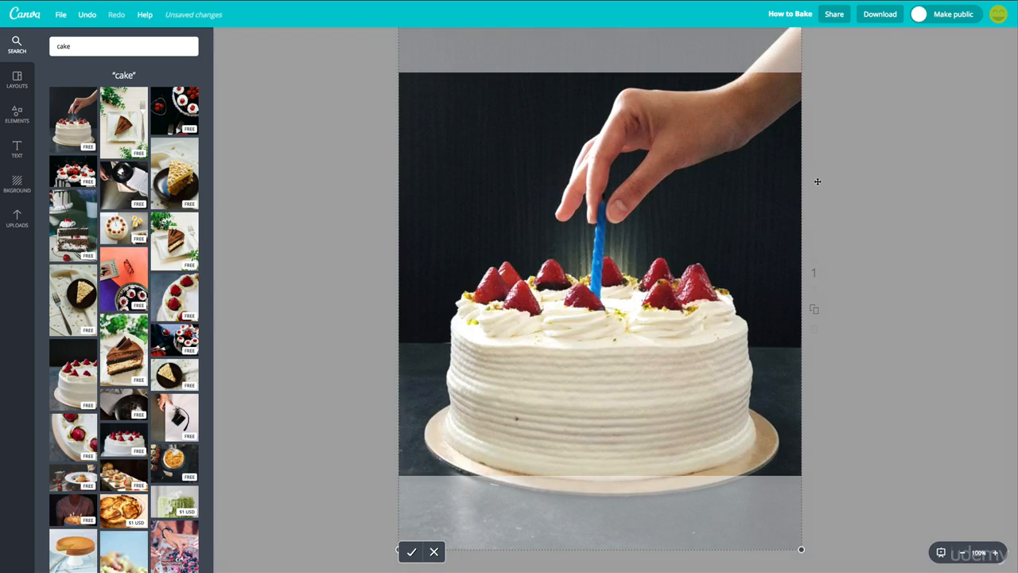
drag(732, 237, 721, 219)
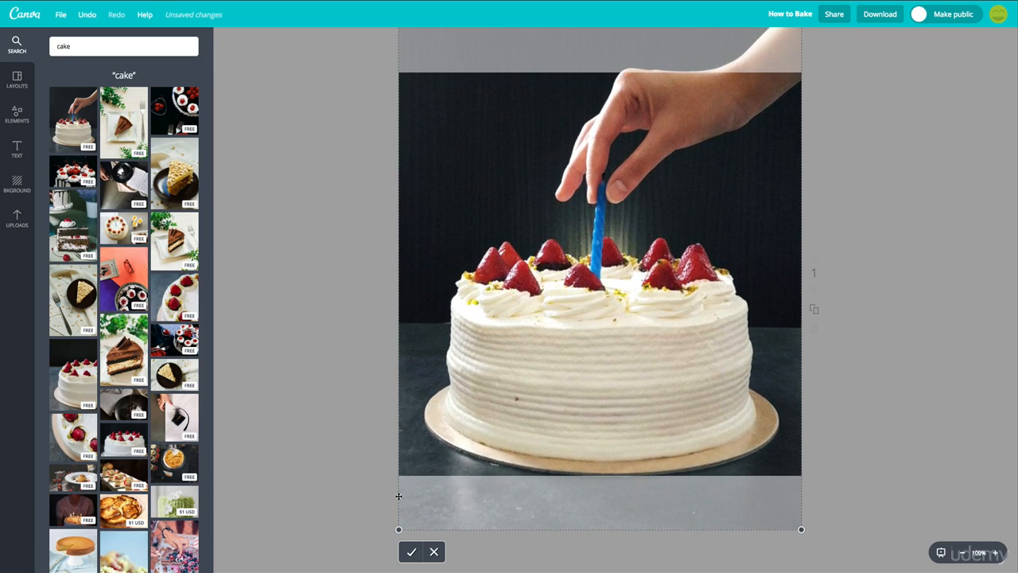
click(412, 550)
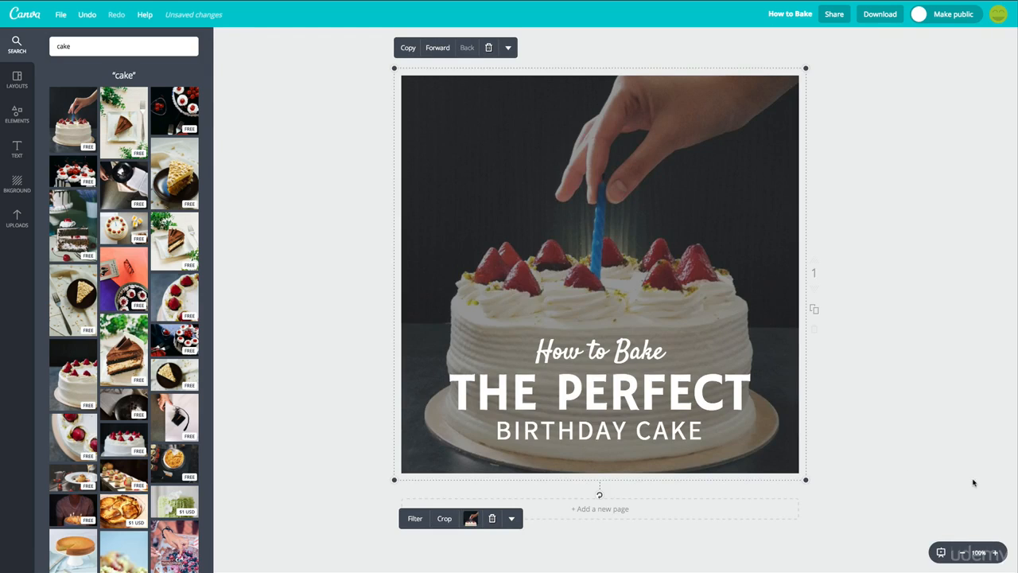
Add a plain square shape to the page and shorten it from above into a wide horizontal band over the text
click(21, 117)
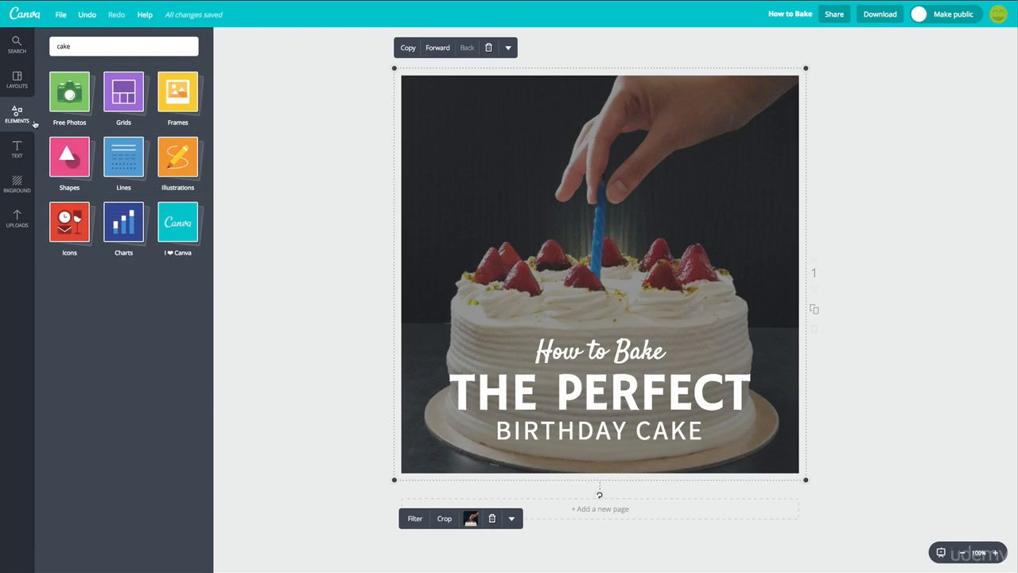
click(66, 156)
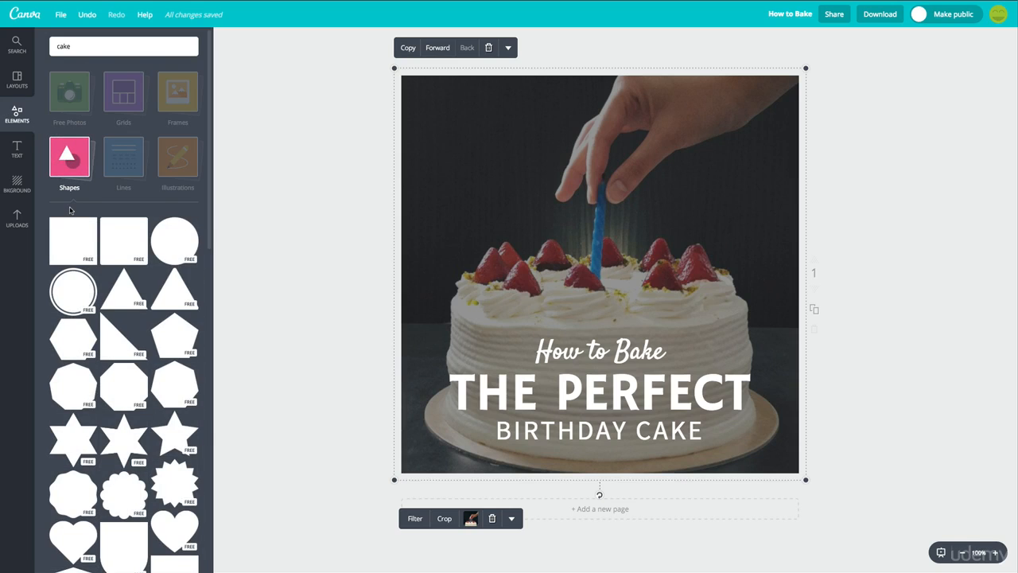
click(83, 238)
click(522, 291)
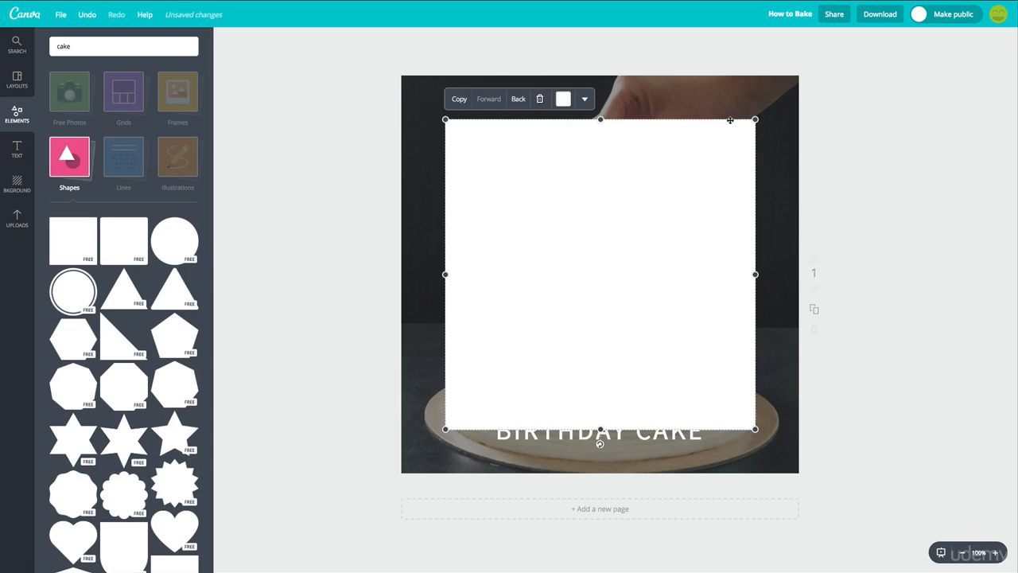
drag(600, 119, 595, 334)
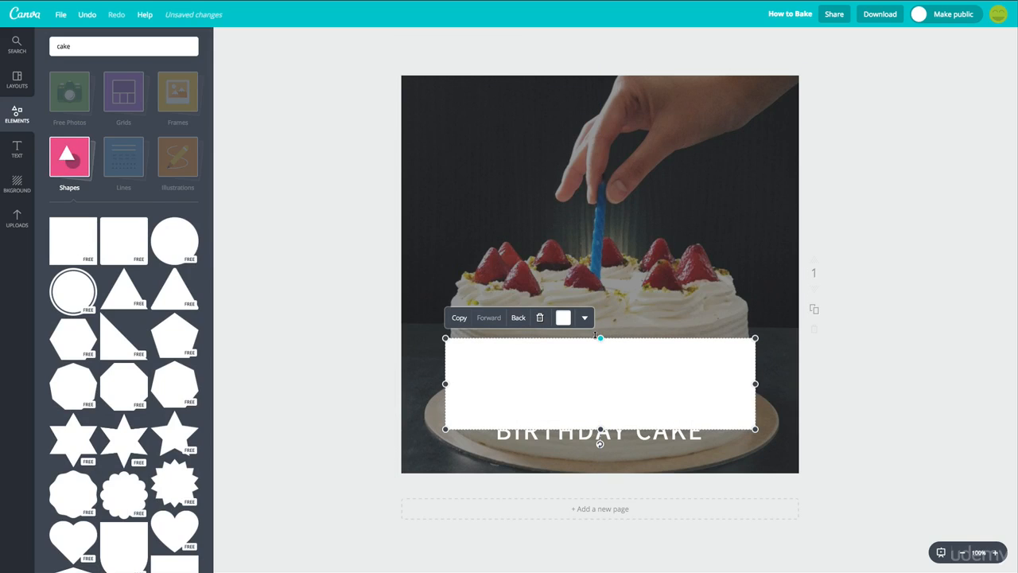
Recolour the rectangle to the coral red of the default palette
click(564, 318)
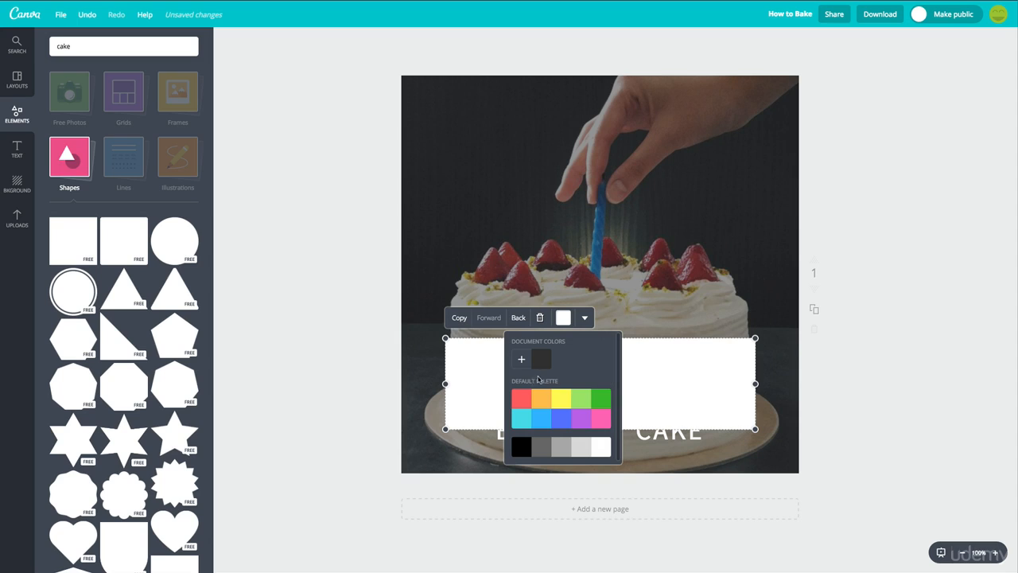
click(521, 400)
click(818, 308)
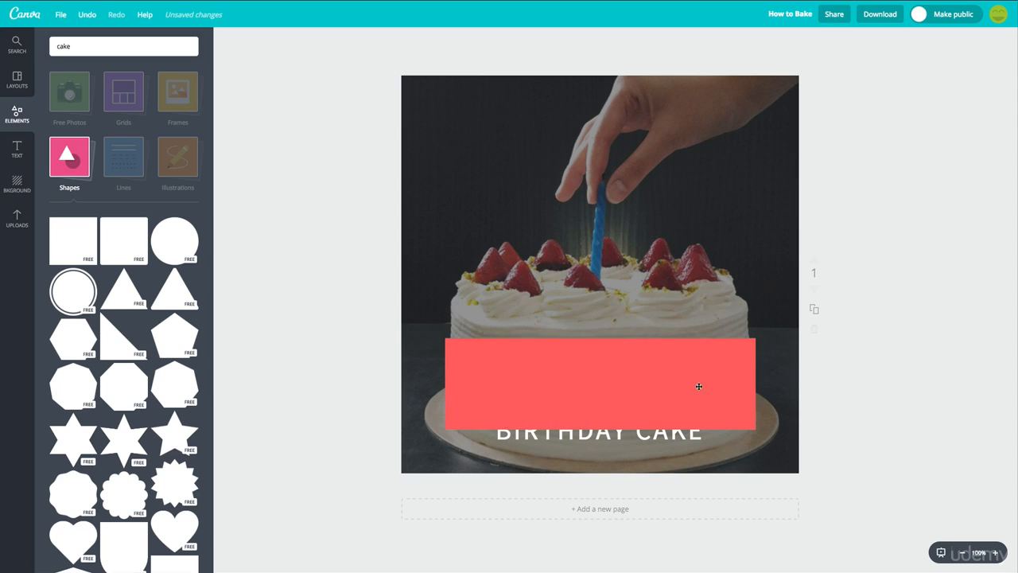
Nudge the red rectangle down, send it behind all three text lines, and stretch it past both side edges of the page
click(666, 380)
drag(666, 379, 669, 395)
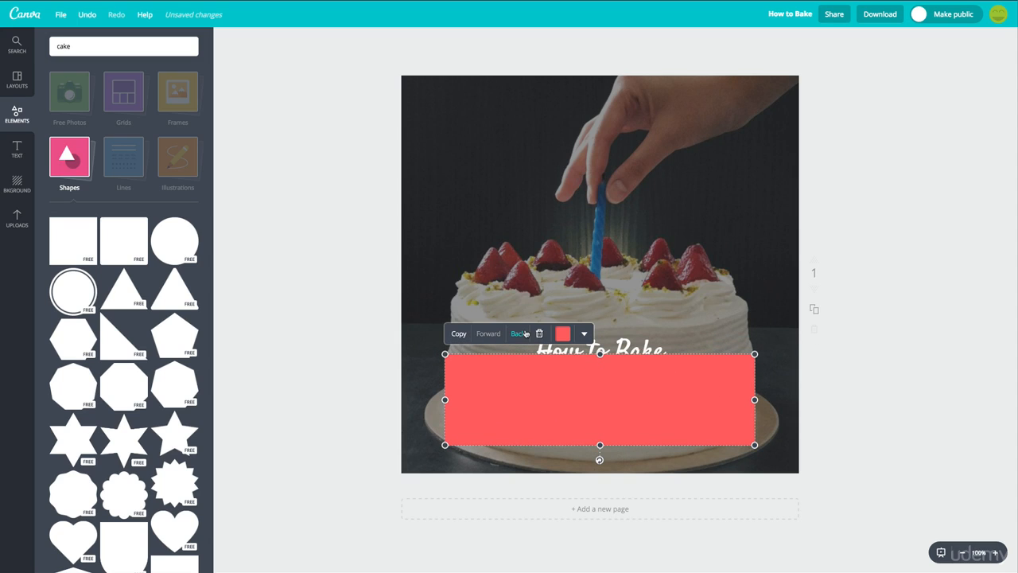
click(524, 335)
click(524, 337)
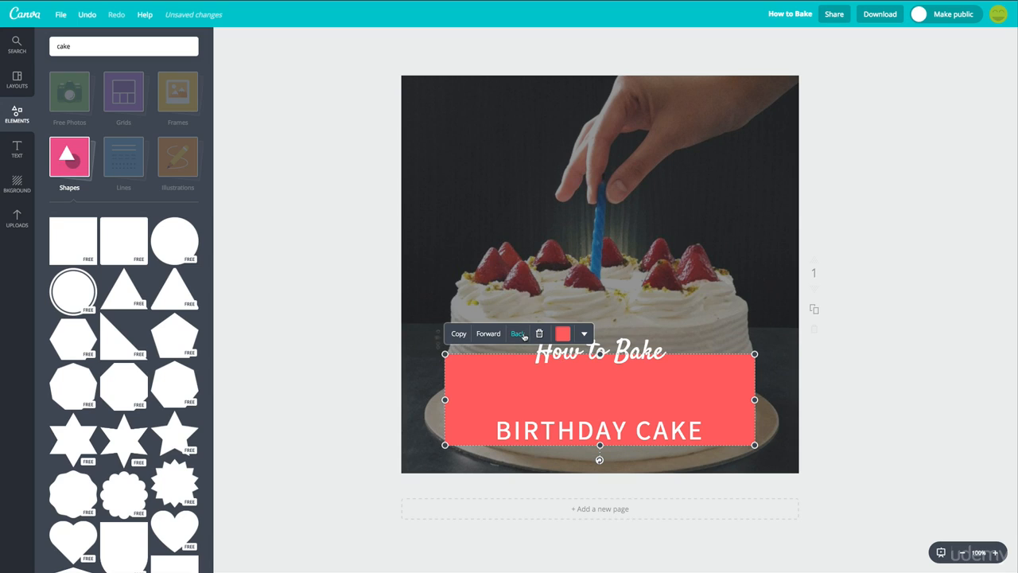
click(524, 336)
drag(755, 399, 854, 399)
drag(445, 399, 333, 400)
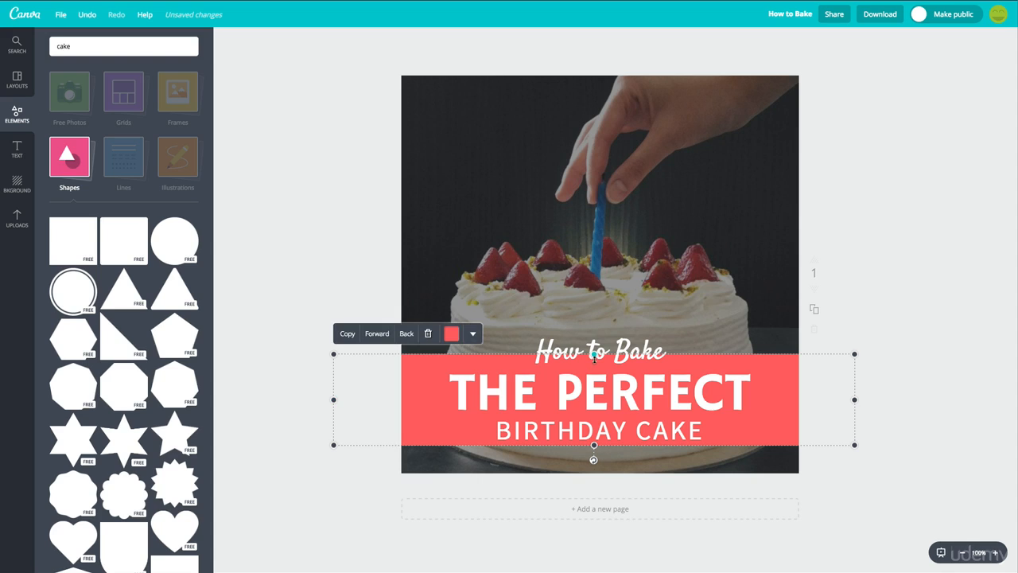
Extend the red band's upper edge above "How to Bake" and adjust its position so it encloses all three text lines
drag(593, 354, 593, 328)
drag(758, 348, 792, 343)
key(super+z)
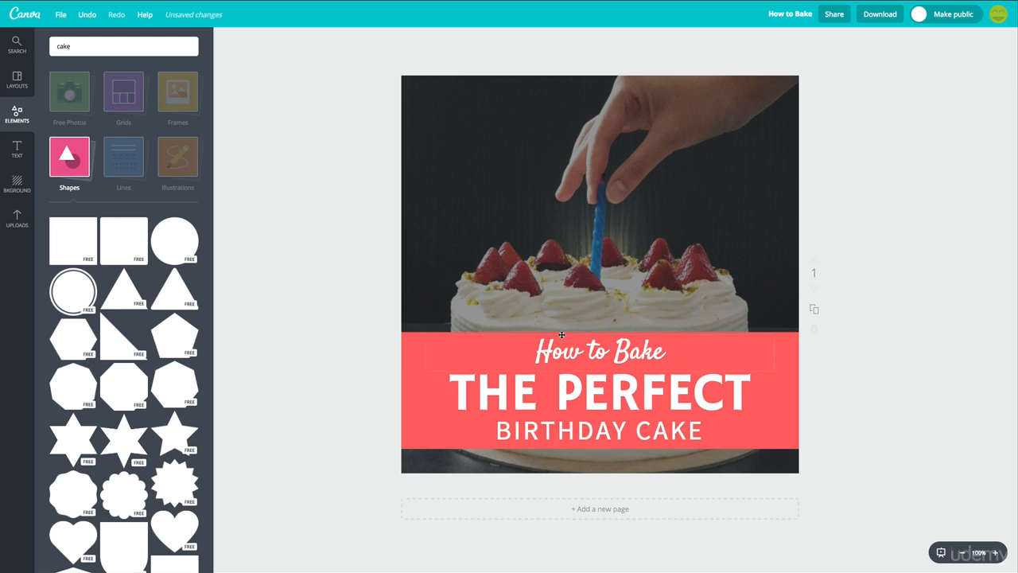
Set the red band's transparency to about halfway so the cake shows through
click(423, 333)
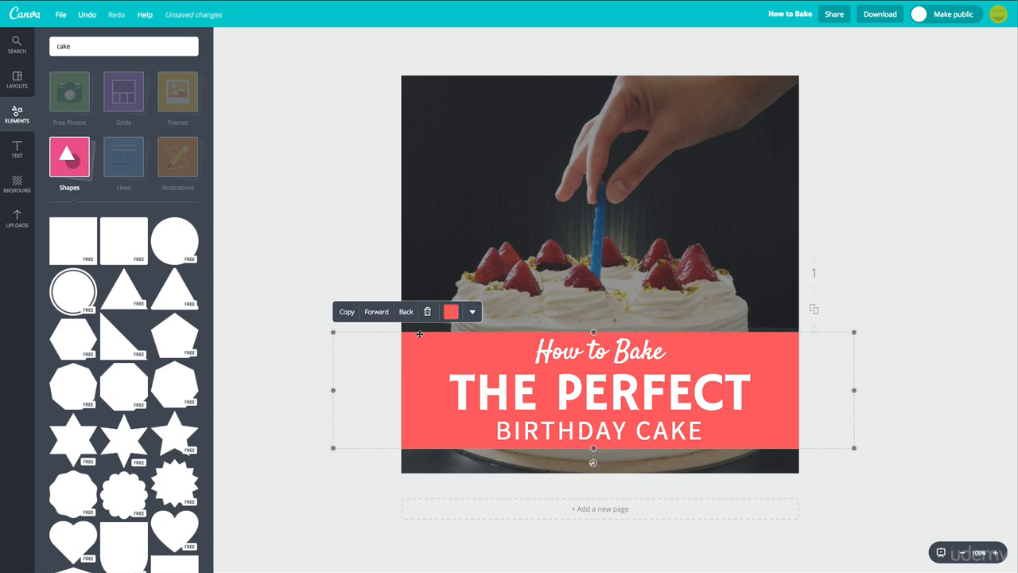
click(472, 312)
click(458, 347)
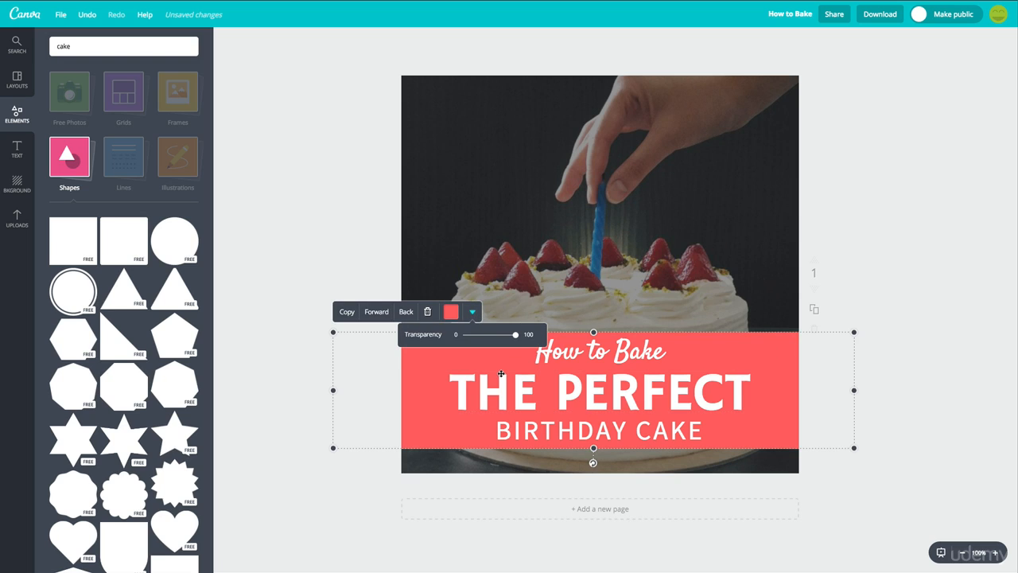
drag(516, 336, 493, 337)
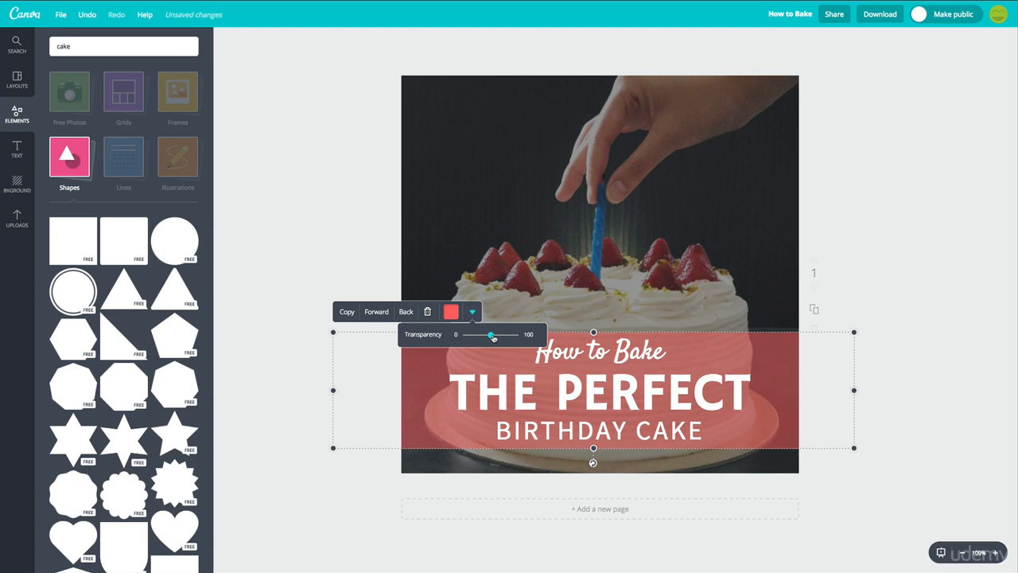
drag(492, 337, 492, 338)
click(835, 296)
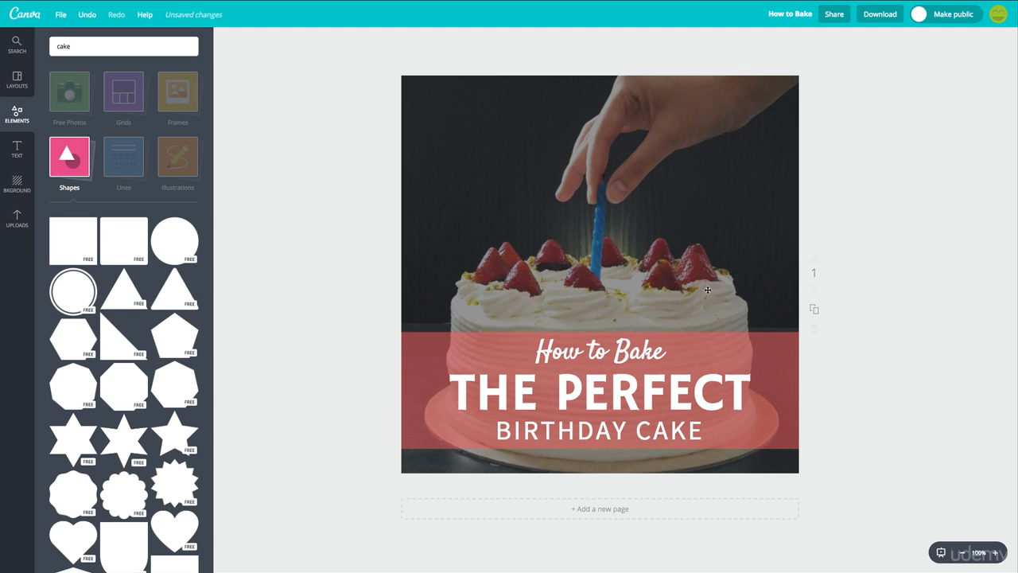
Make the red band taller and shift it slightly down, leaving even margins above and below the text
click(782, 356)
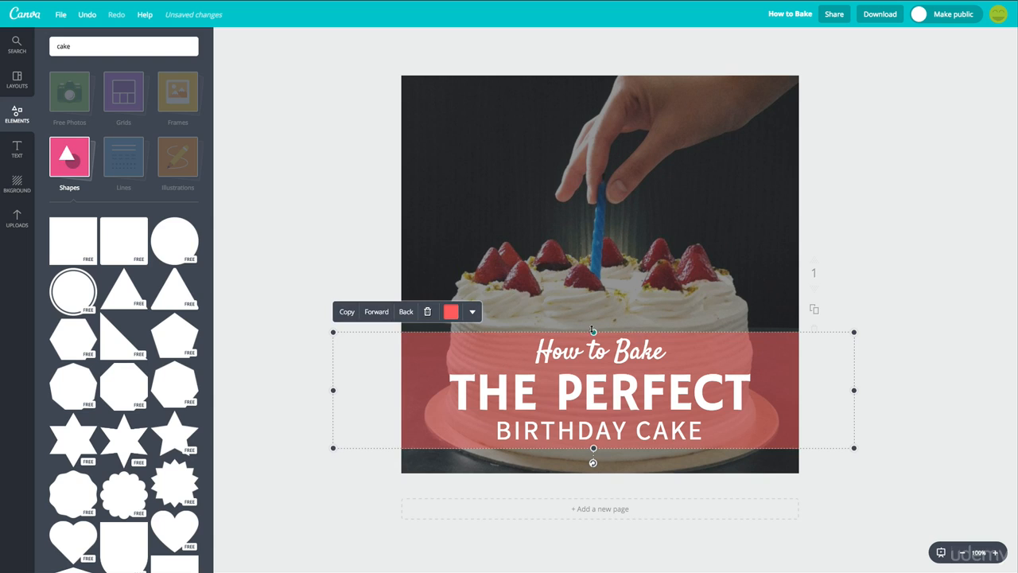
drag(592, 330, 592, 310)
drag(696, 321, 696, 332)
click(292, 167)
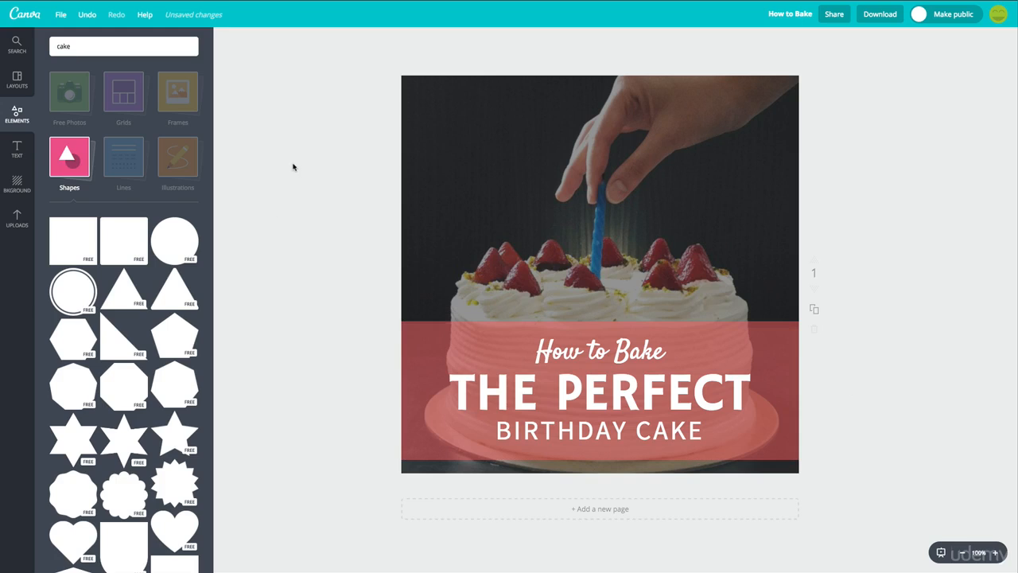
Add the thin ornamental line with curled ends from the line elements above "How to Bake"
click(123, 163)
click(139, 167)
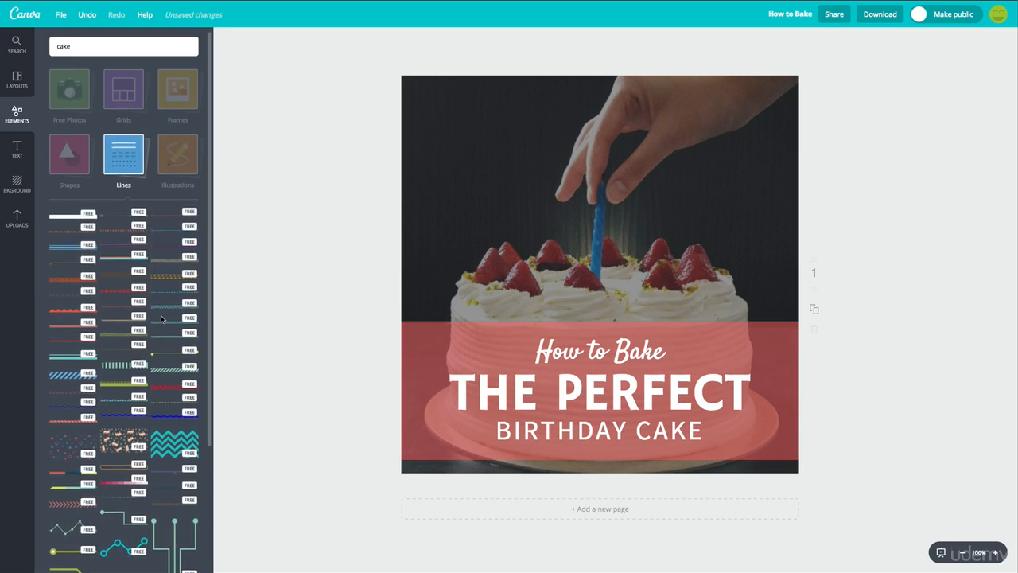
scroll(161, 319, down, 1)
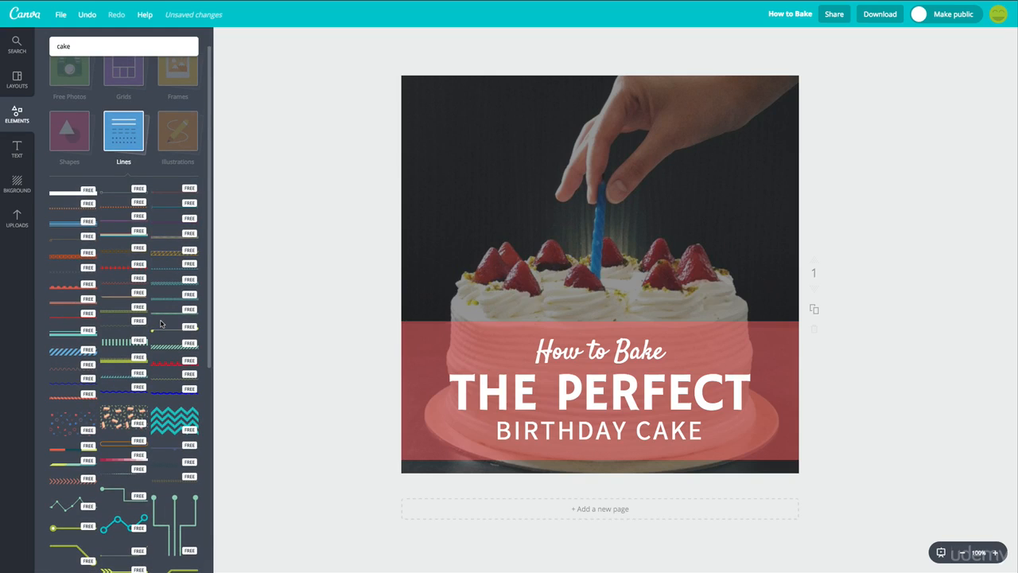
scroll(161, 322, up, 1)
drag(73, 264, 565, 341)
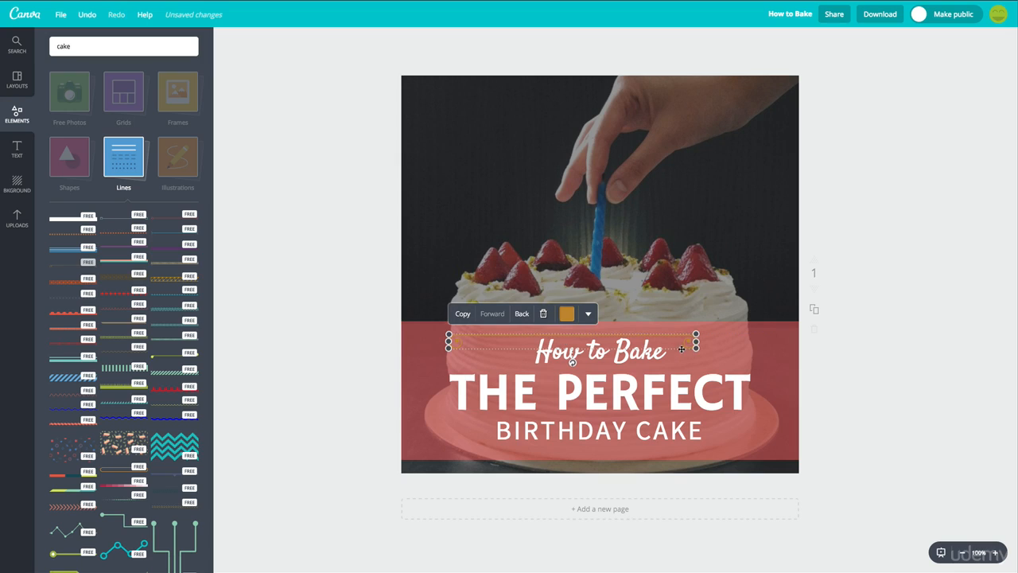
Colour the ornamental line white and widen it to span slightly more than the "THE PERFECT" title, centred above the text
click(566, 313)
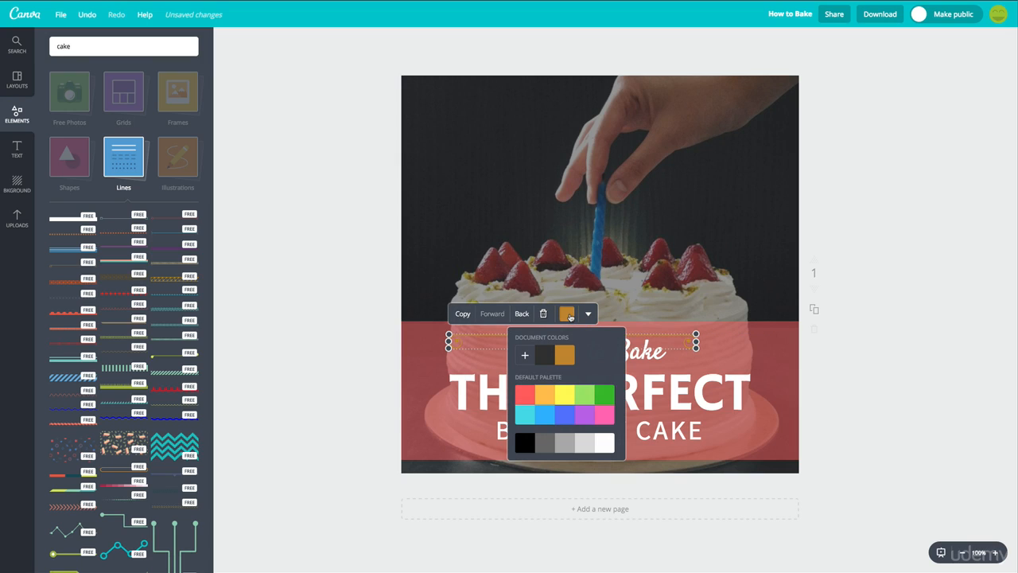
click(609, 450)
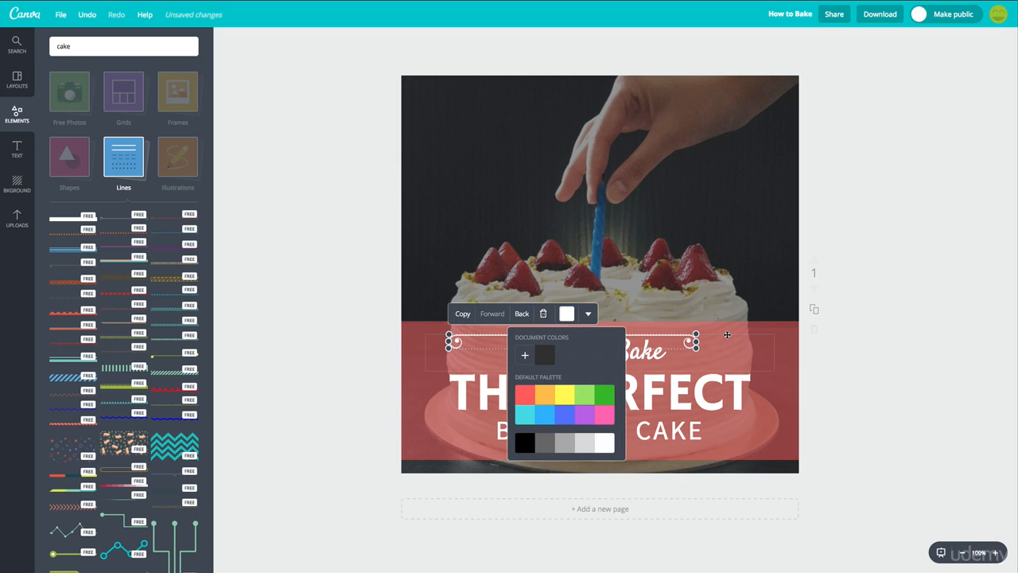
drag(695, 343, 756, 338)
click(890, 345)
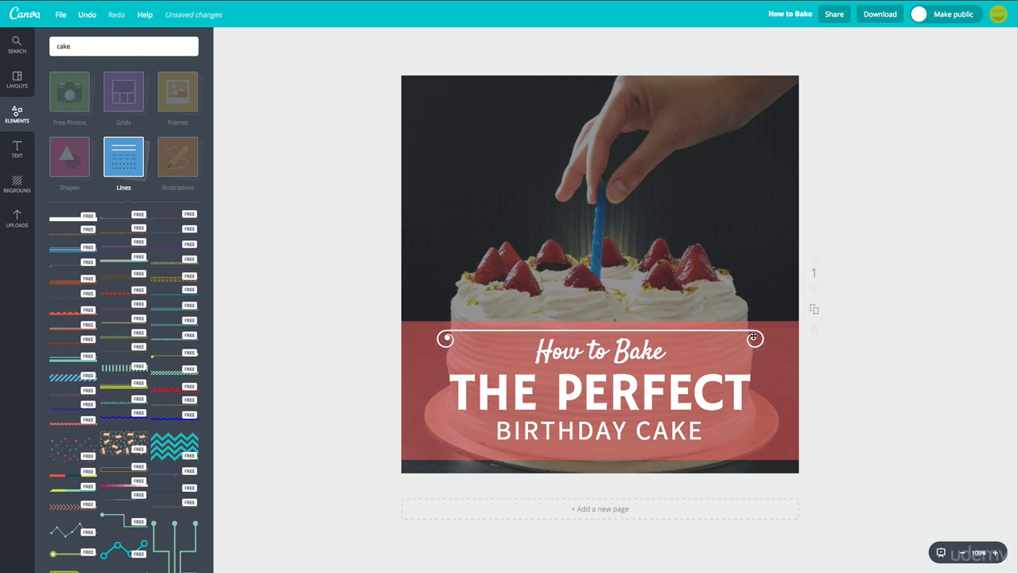
click(755, 337)
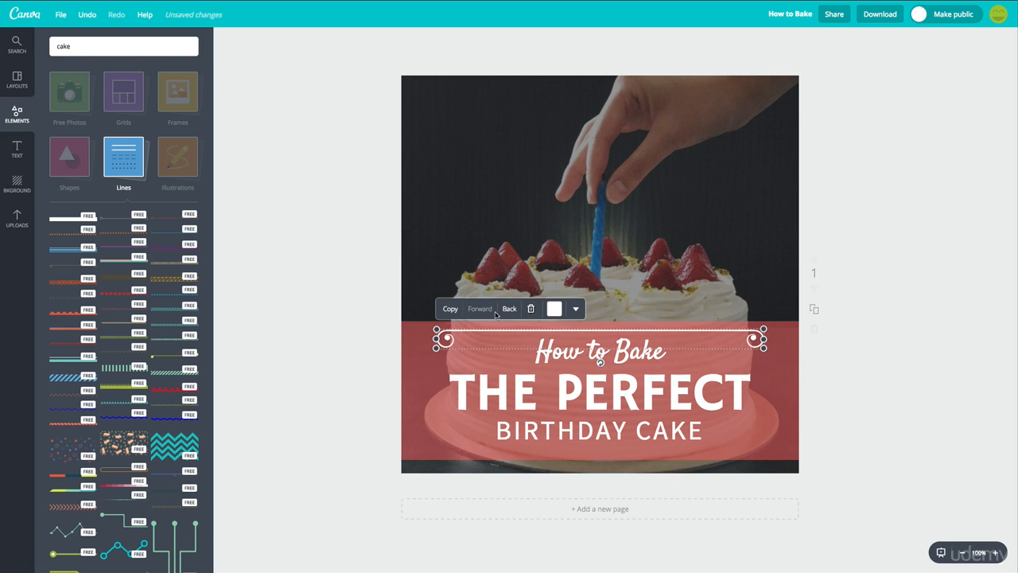
click(576, 309)
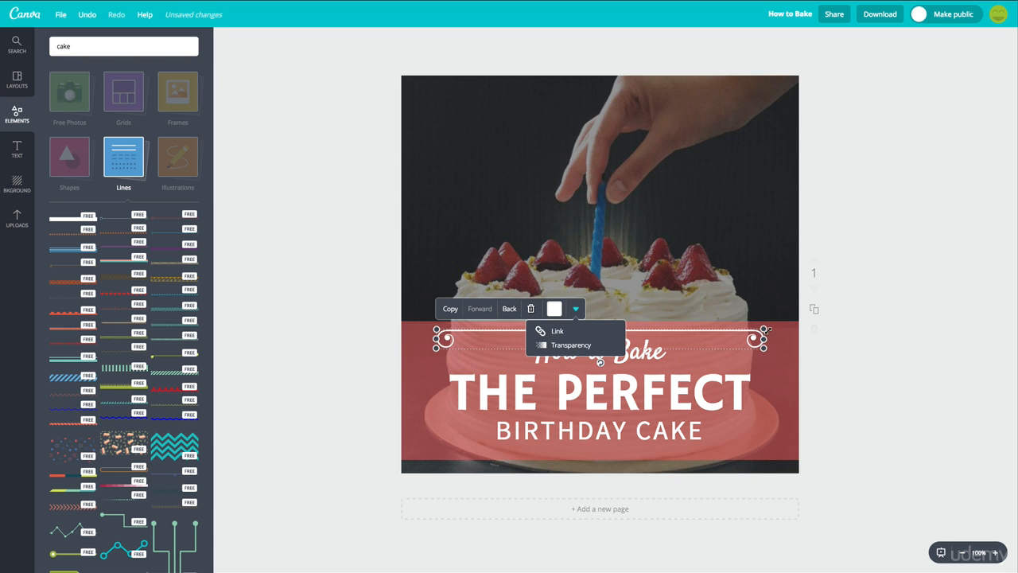
click(760, 339)
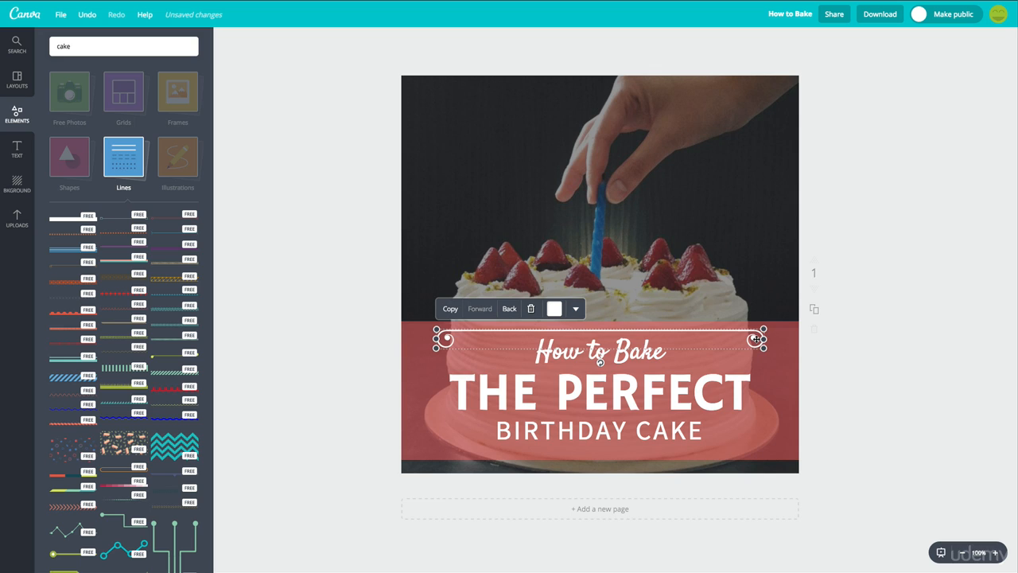
click(862, 343)
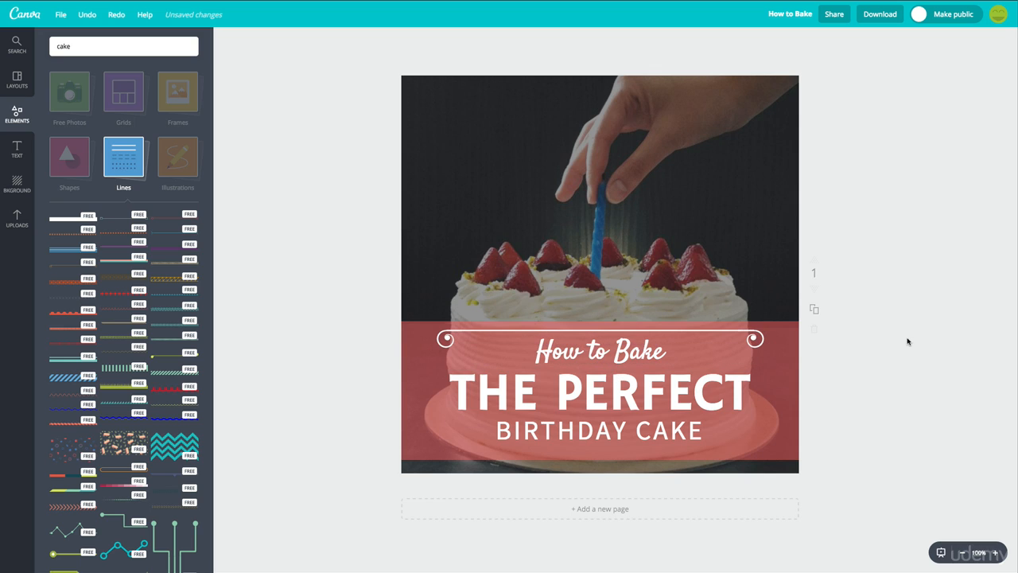
Duplicate the white ornamental line, rotate the copy 180 degrees, and place it beneath "BIRTHDAY CAKE" to mirror the upper line
click(756, 338)
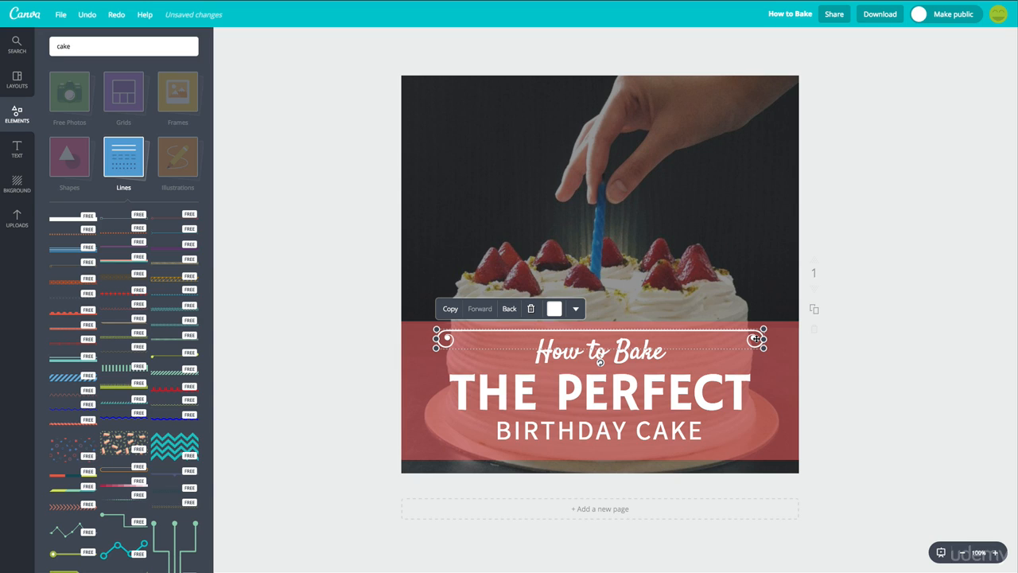
drag(600, 362, 614, 377)
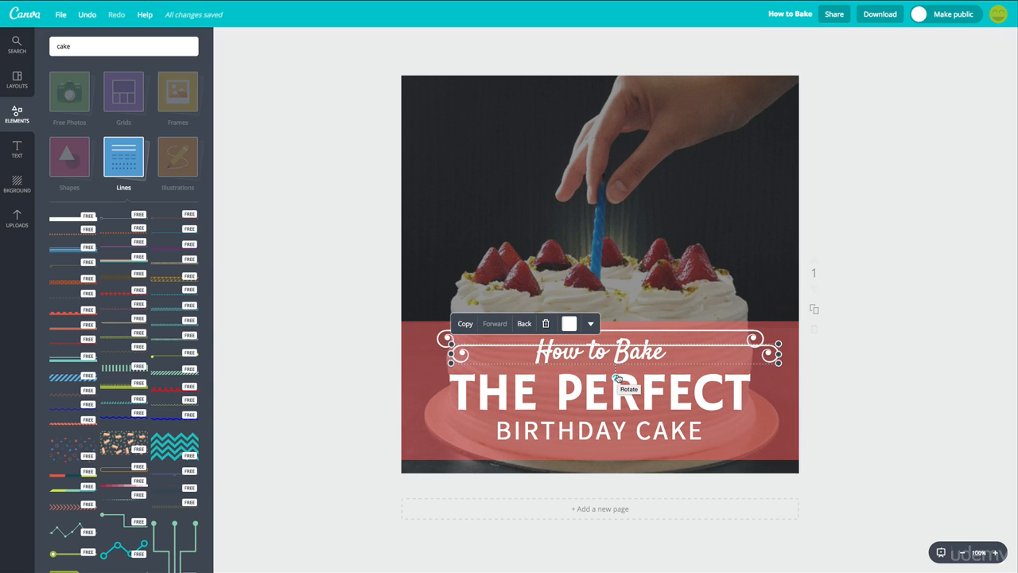
drag(617, 381, 610, 439)
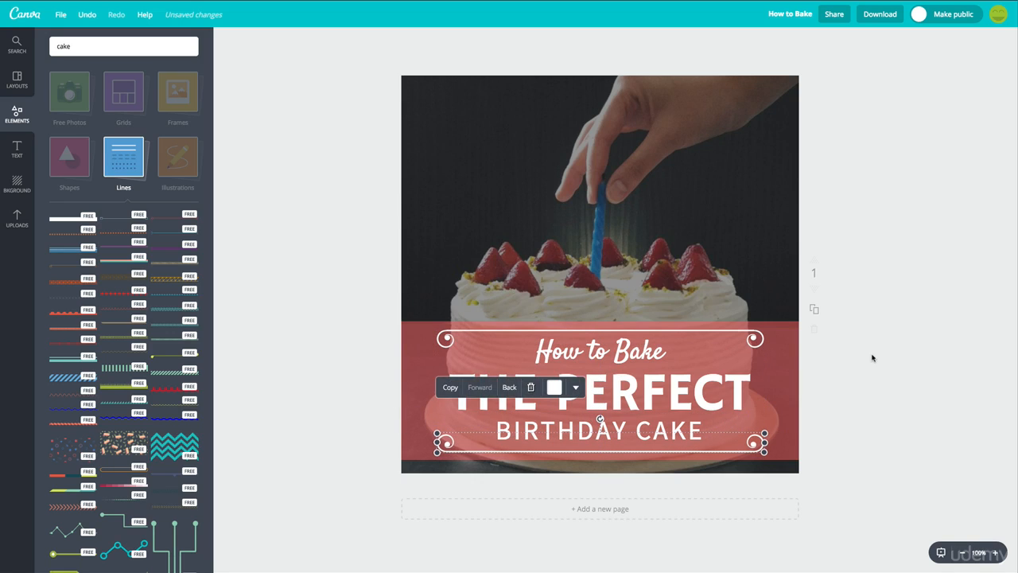
click(872, 357)
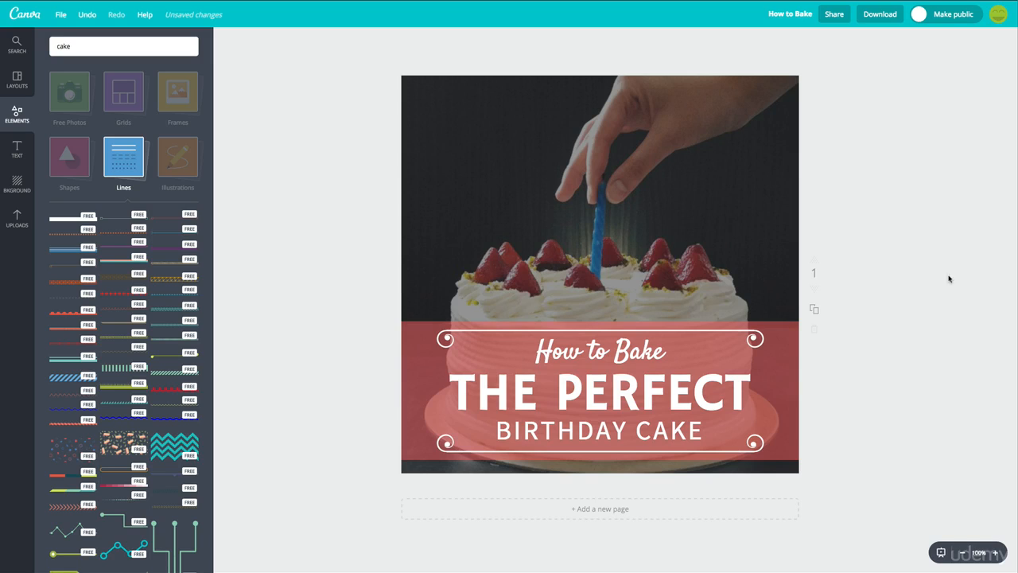
Enlarge the cake photo within its crop and reposition it upward so the cake is centred and shows more above the red band
click(635, 214)
double_click(636, 215)
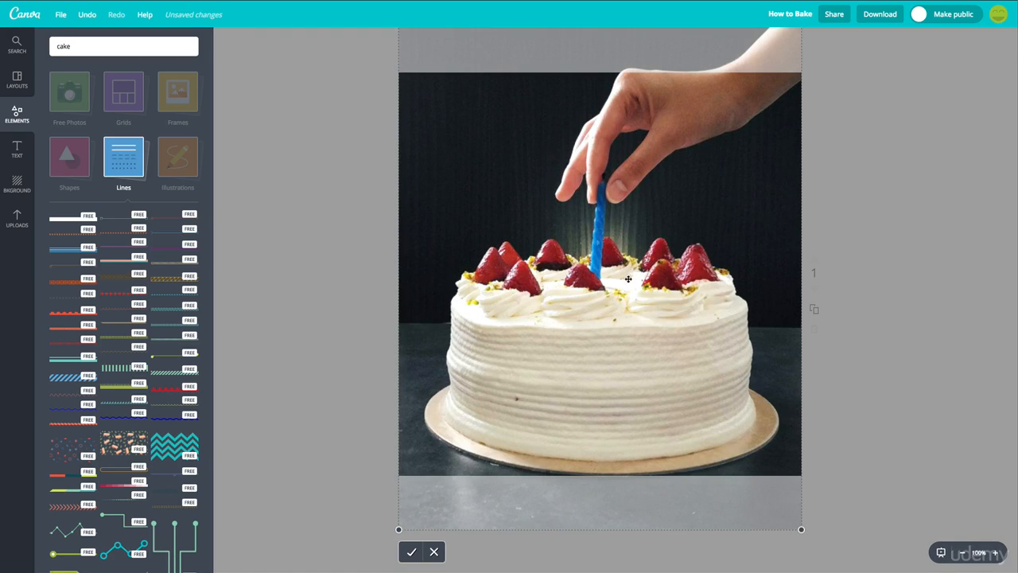
drag(801, 530, 871, 571)
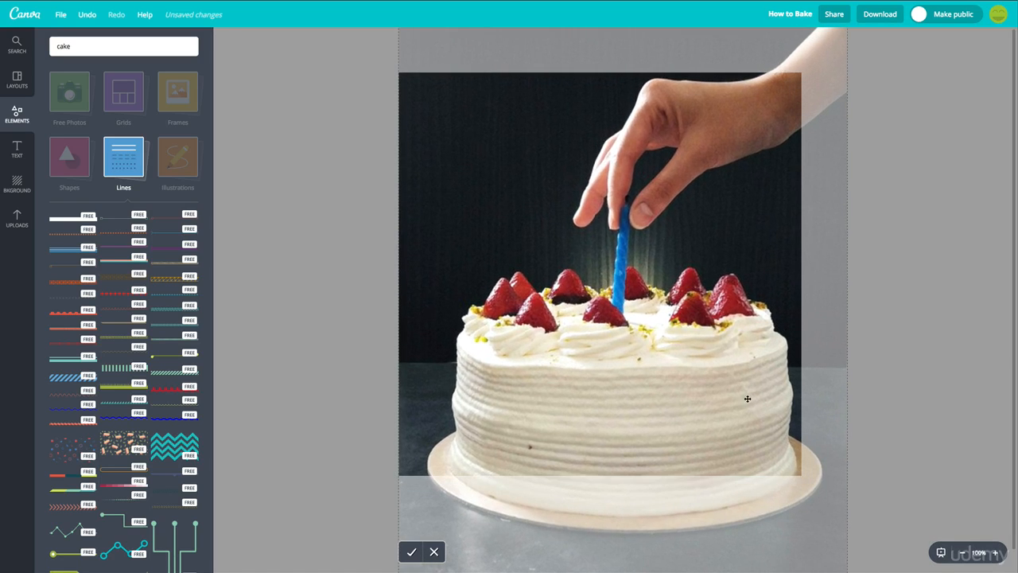
drag(661, 322, 637, 258)
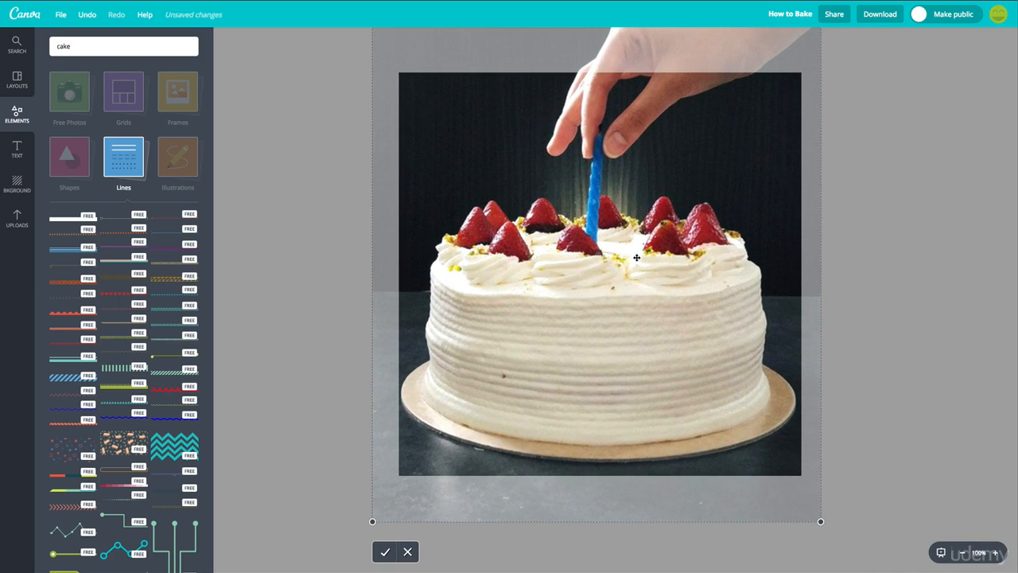
click(384, 551)
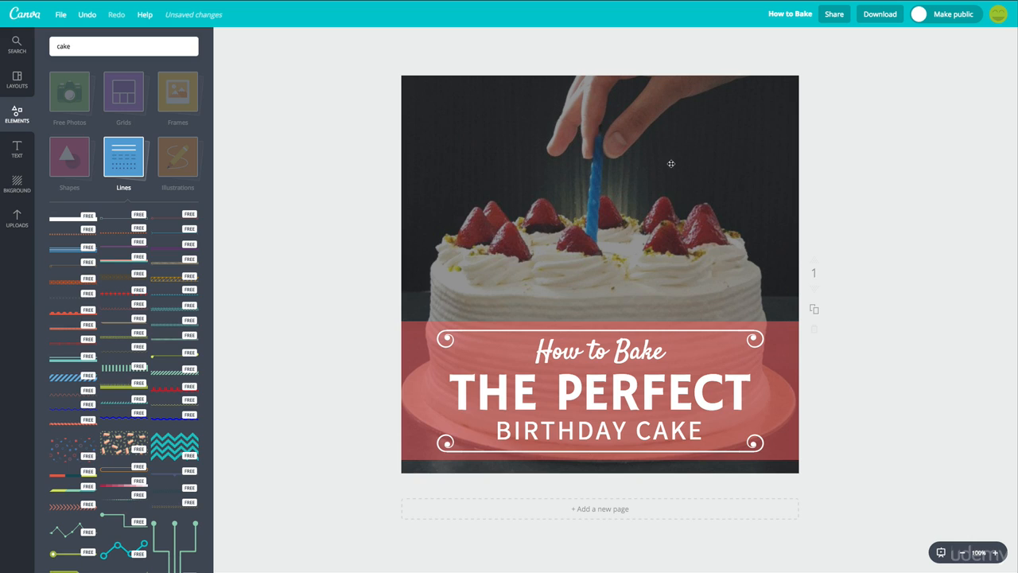
Set the cake photo's transparency value to 100
click(471, 174)
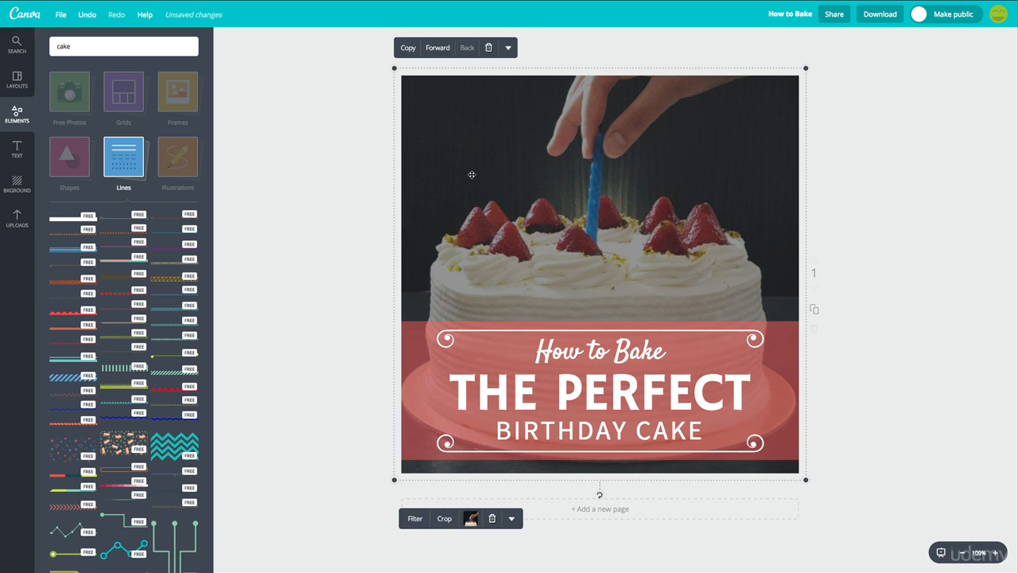
click(508, 47)
click(490, 85)
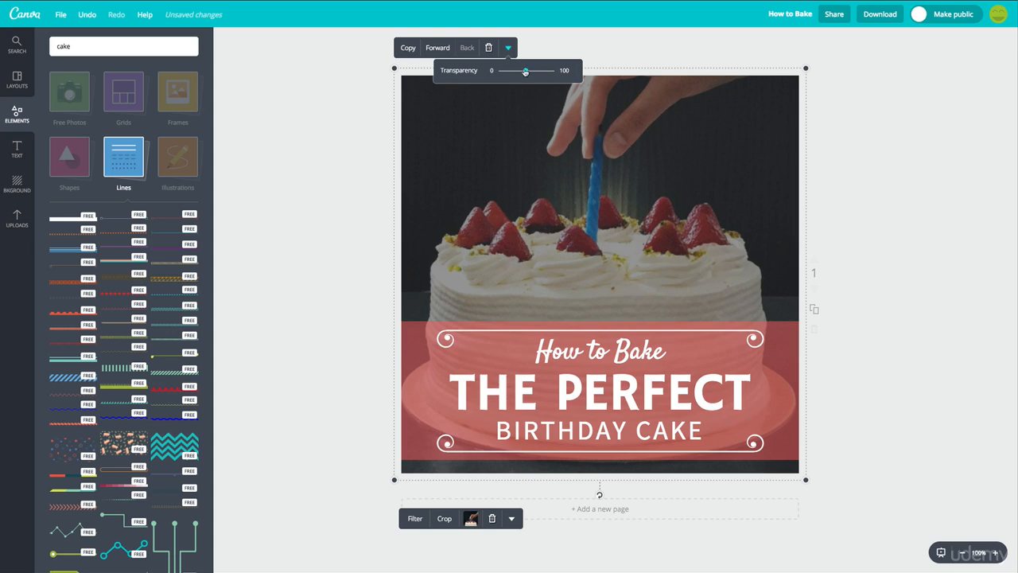
drag(525, 70, 592, 77)
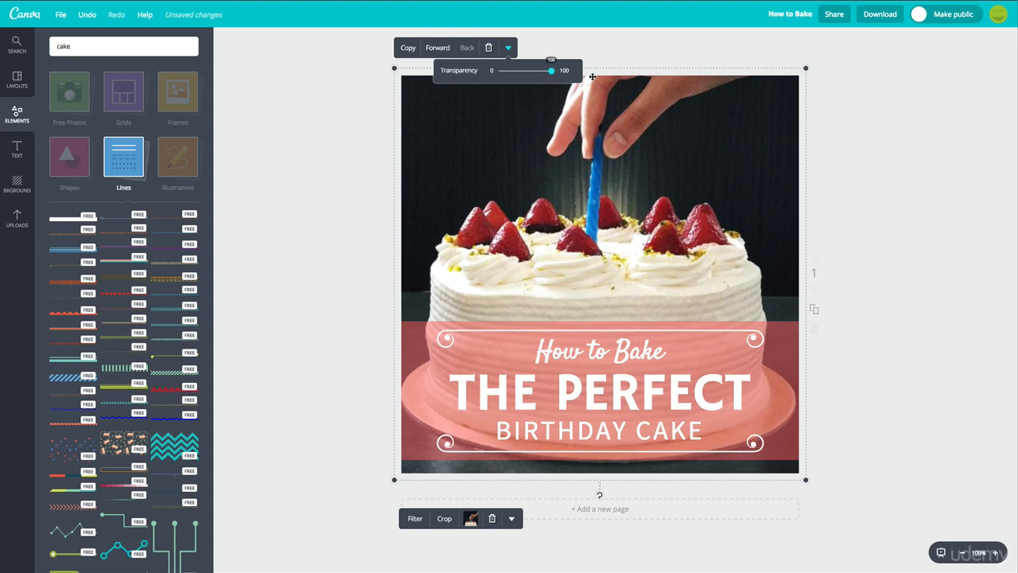
click(880, 213)
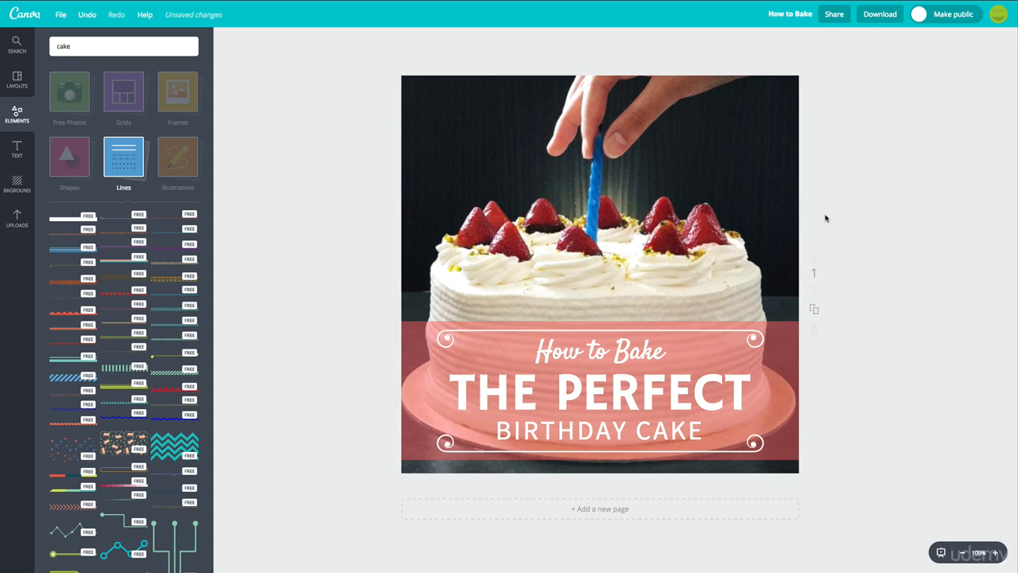
Download the finished design as a JPG image for web
click(883, 14)
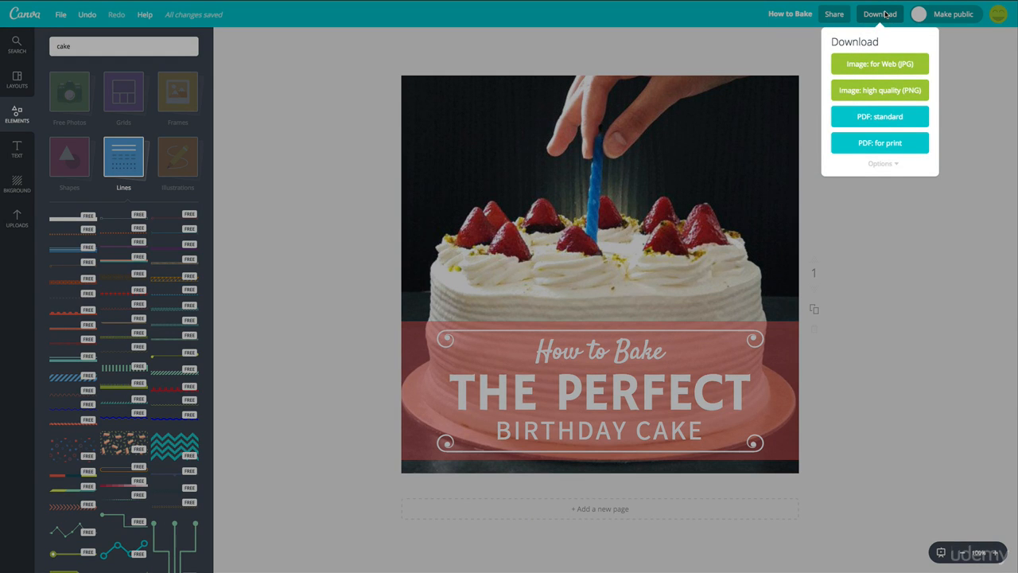
click(894, 68)
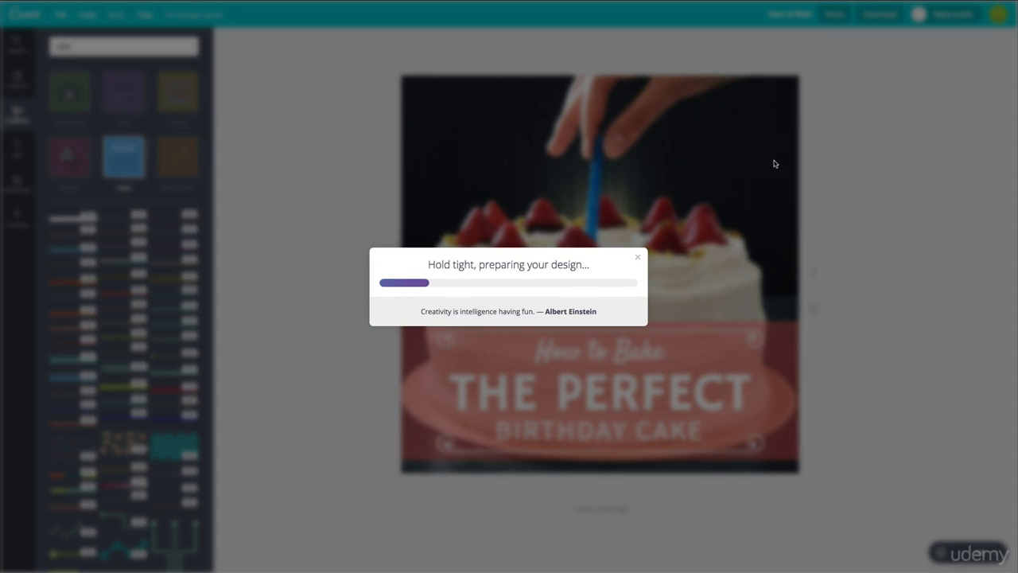